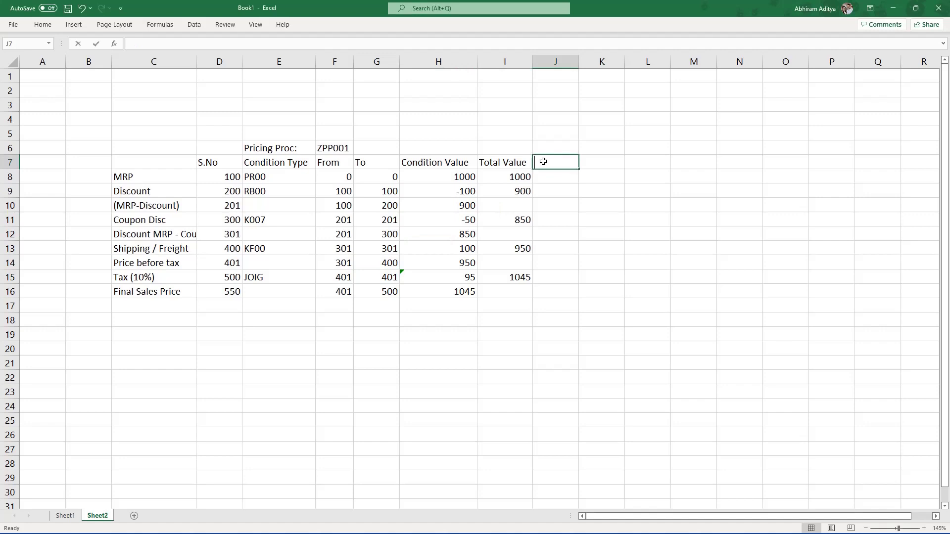
- Add an "Account Key" column heading in J7 of the pricing procedure table
text(Account Key)
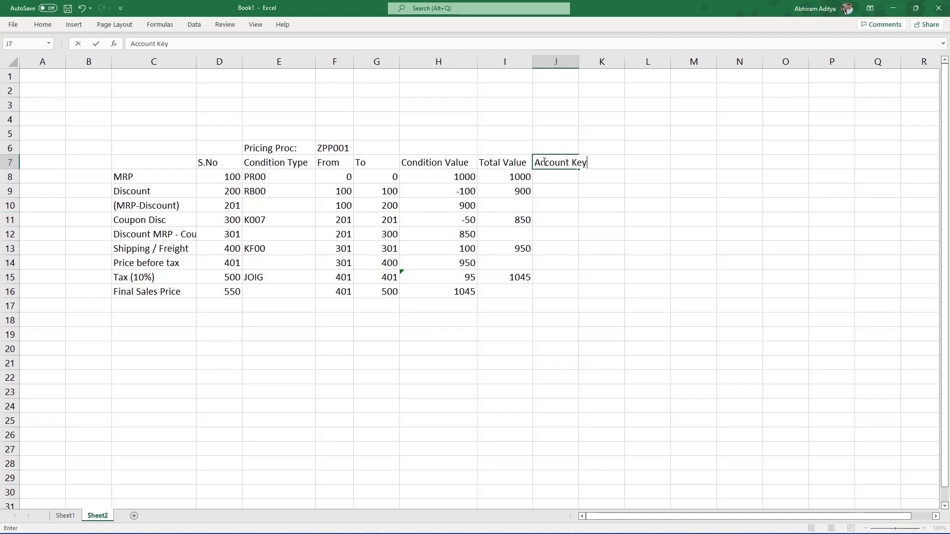
key(Return)
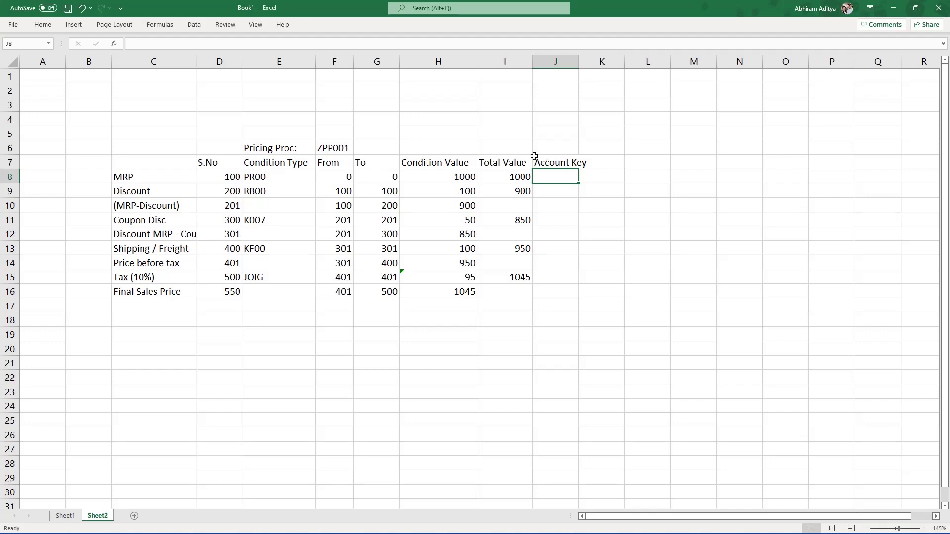
- Examine the pricing lines in column C, distinguishing the subtotal rows without a condition type from the rows that have one
drag(145, 177, 142, 291)
click(141, 280)
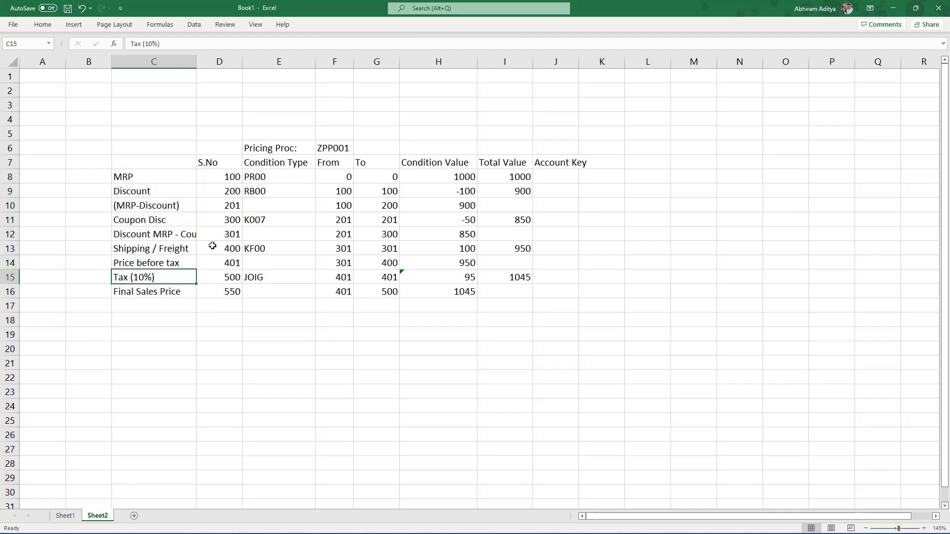
drag(217, 234, 357, 235)
click(221, 207)
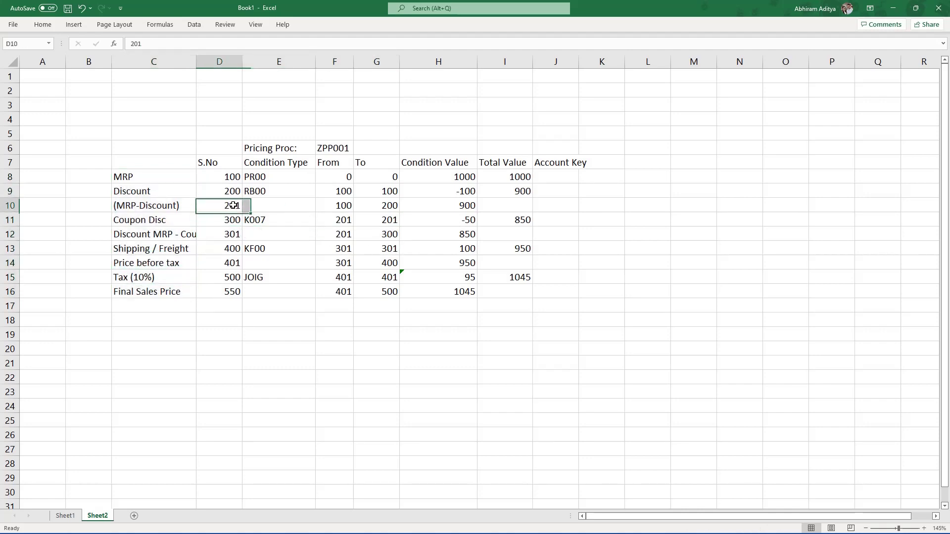
drag(221, 207, 288, 205)
click(289, 205)
drag(188, 206, 309, 205)
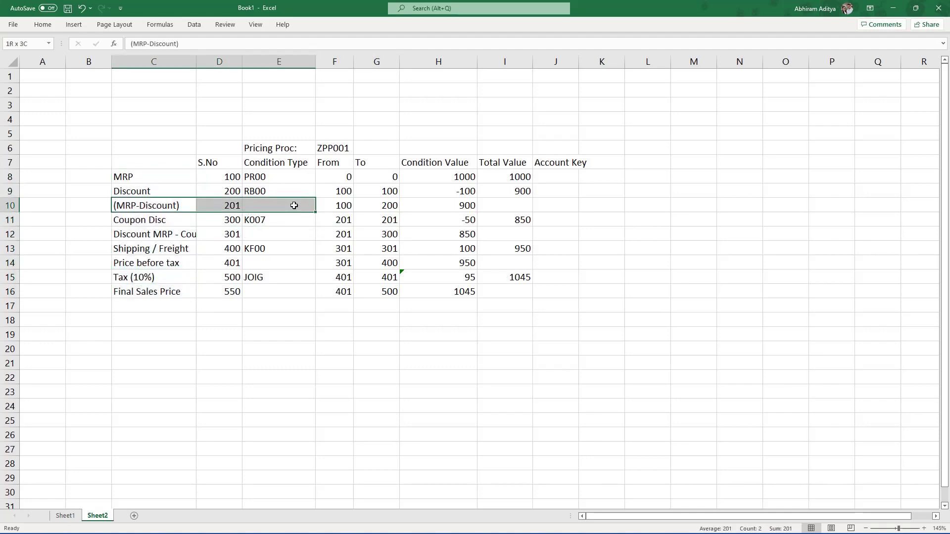
drag(175, 265, 252, 260)
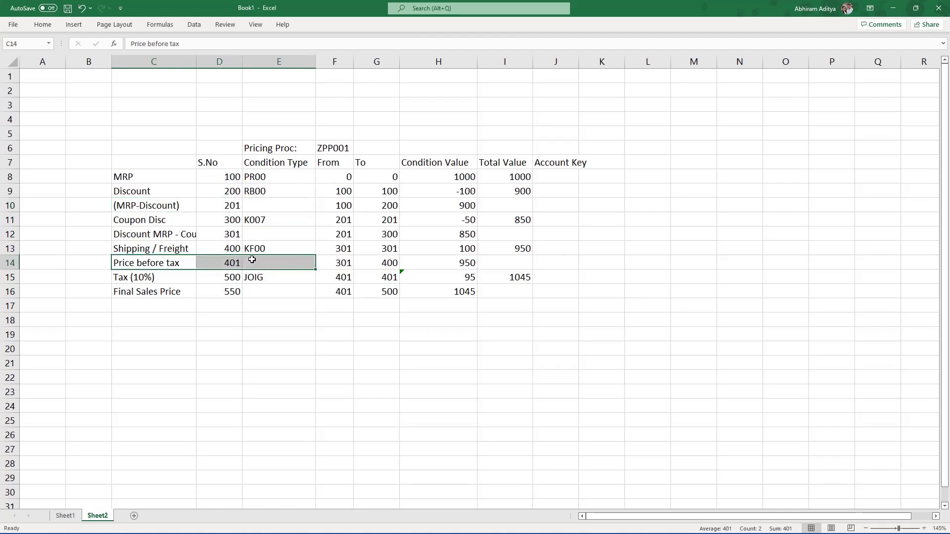
key(ctrl+v)
click(165, 175)
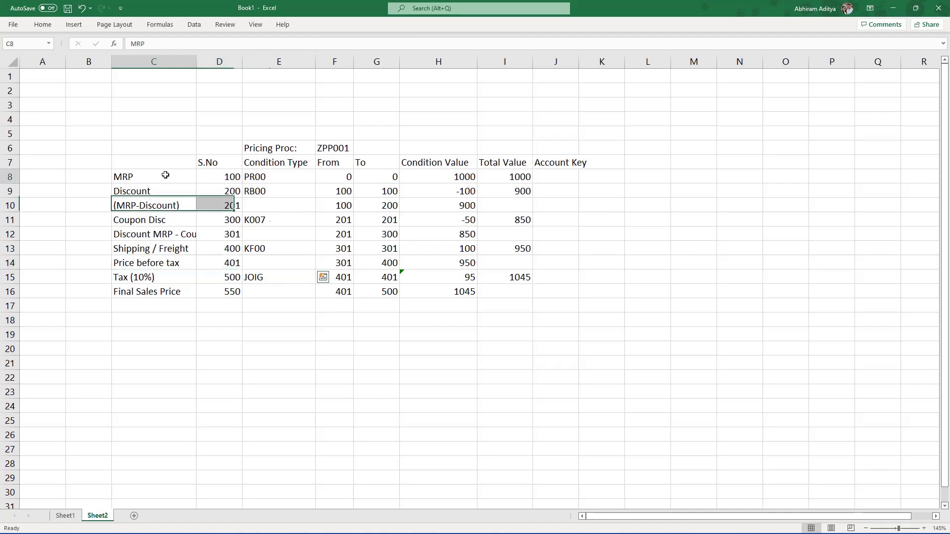
click(154, 192)
click(153, 219)
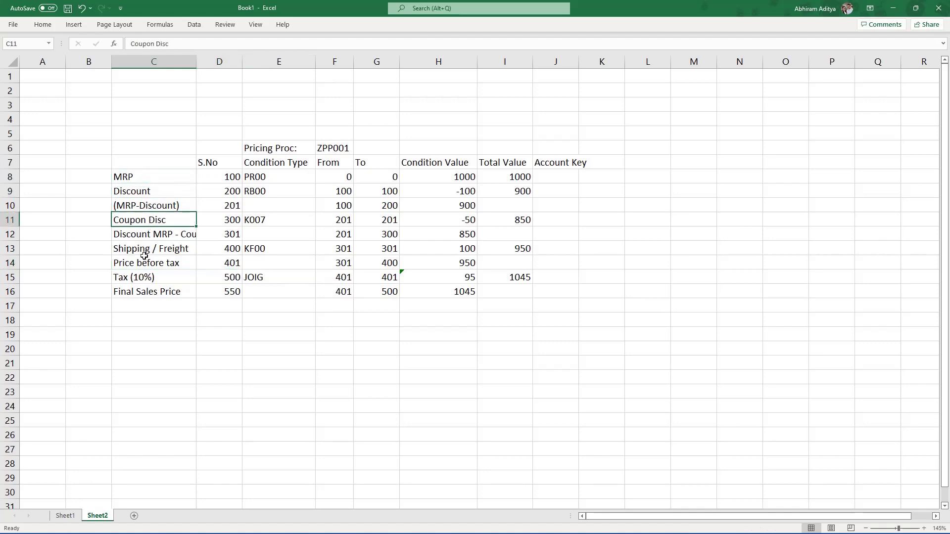
click(143, 251)
click(138, 280)
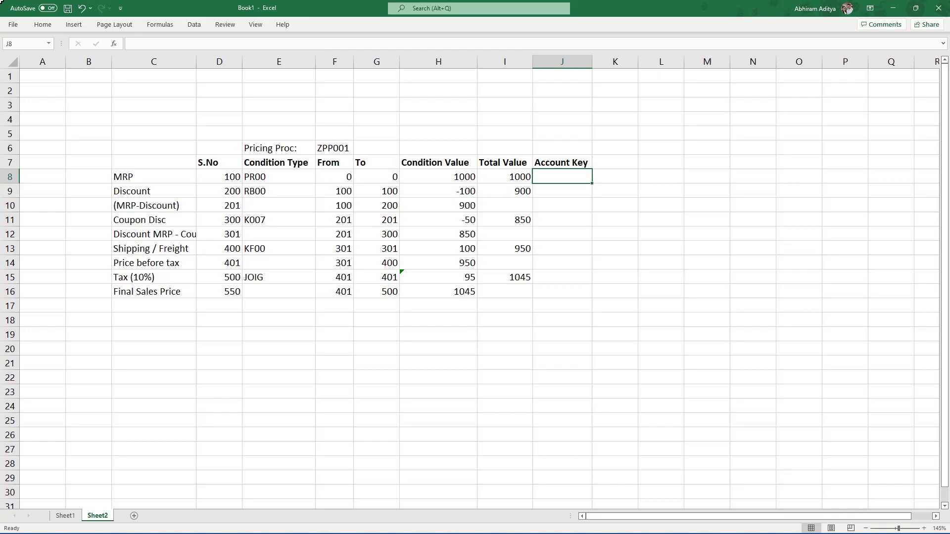
- Enter the account keys ERL for the MRP row and RB0 for the Discount row
text(ERL)
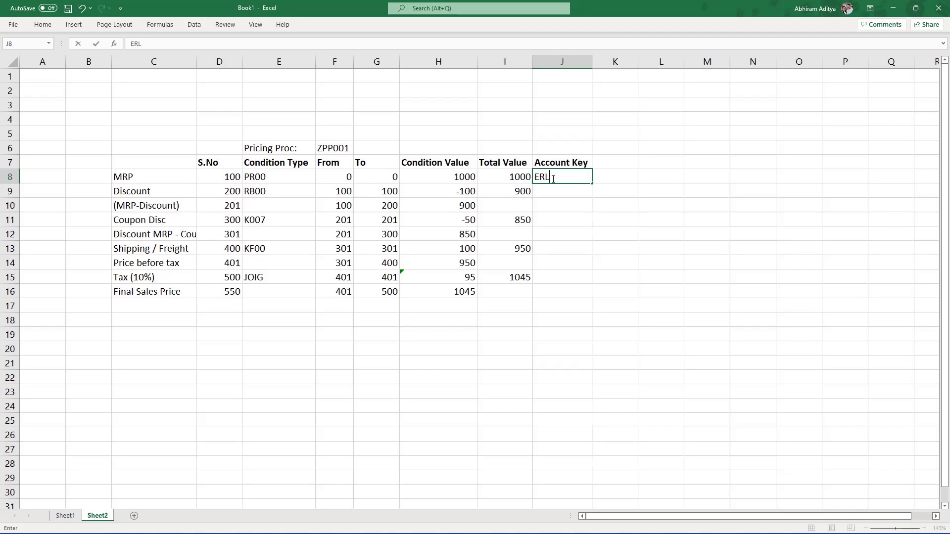
key(Return)
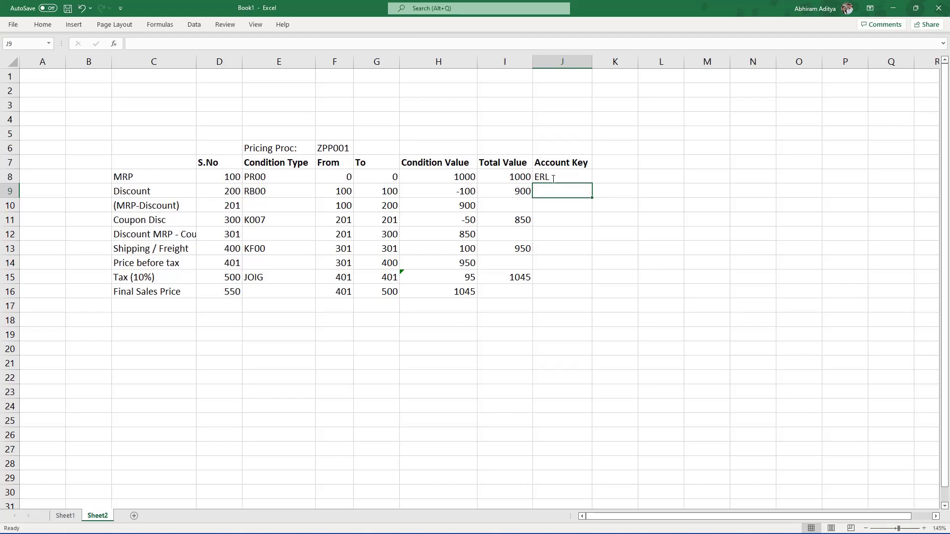
text(R)
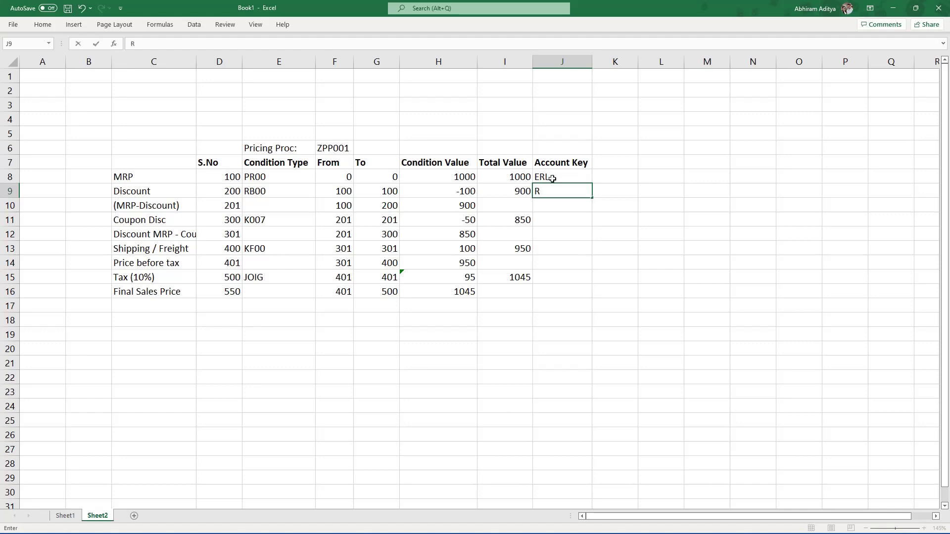
text(B0)
key(Return)
key(Return)
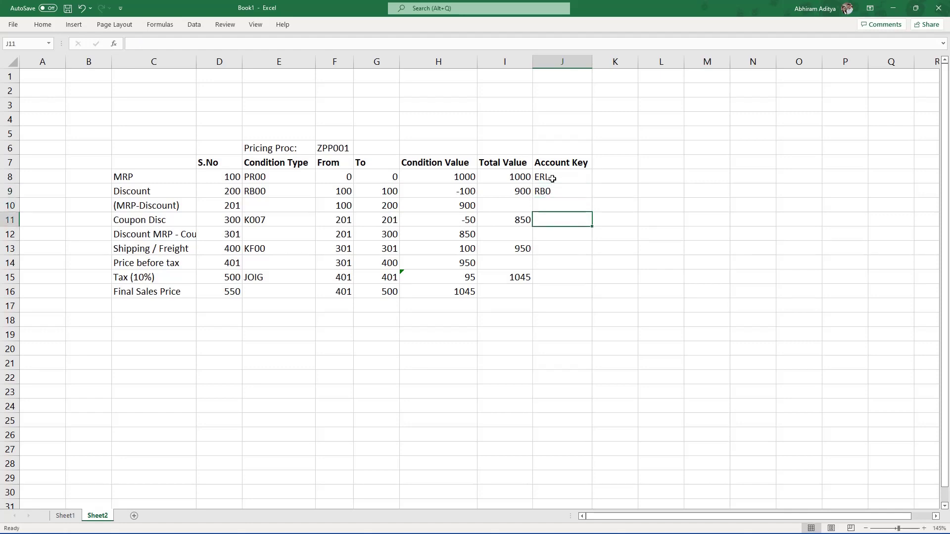
- Enter the account keys K00 for the Coupon Disc row and FR1 for the Shipping / Freight row
text(K00)
key(Return)
key(Return)
key(Return)
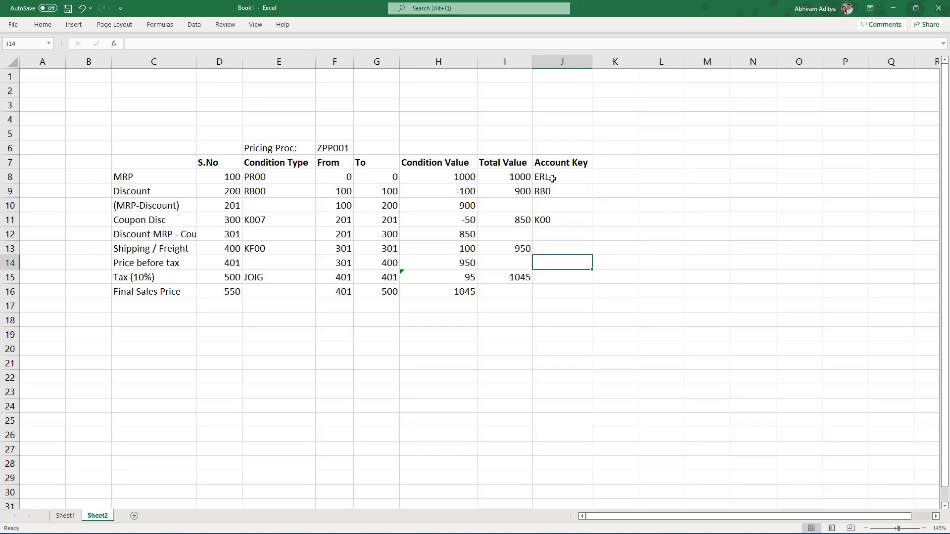
key(Up)
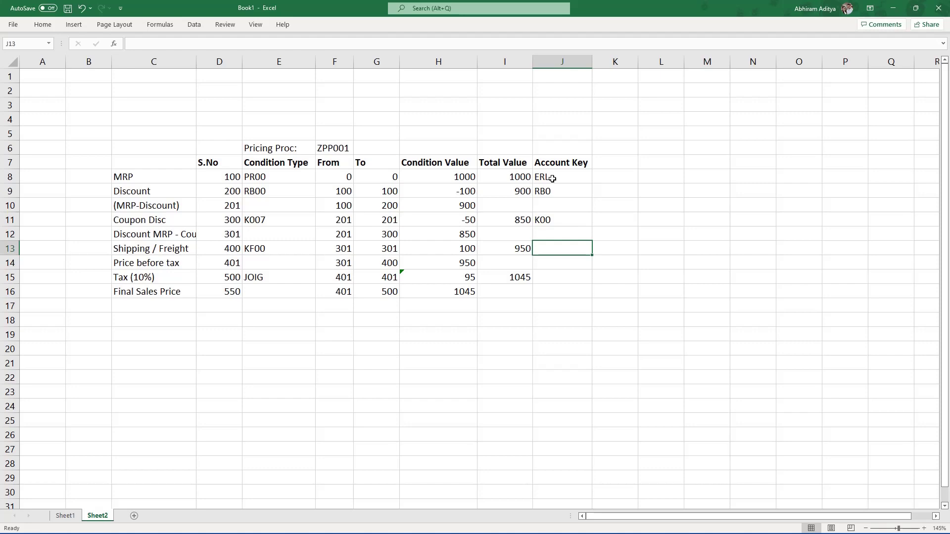
text(K)
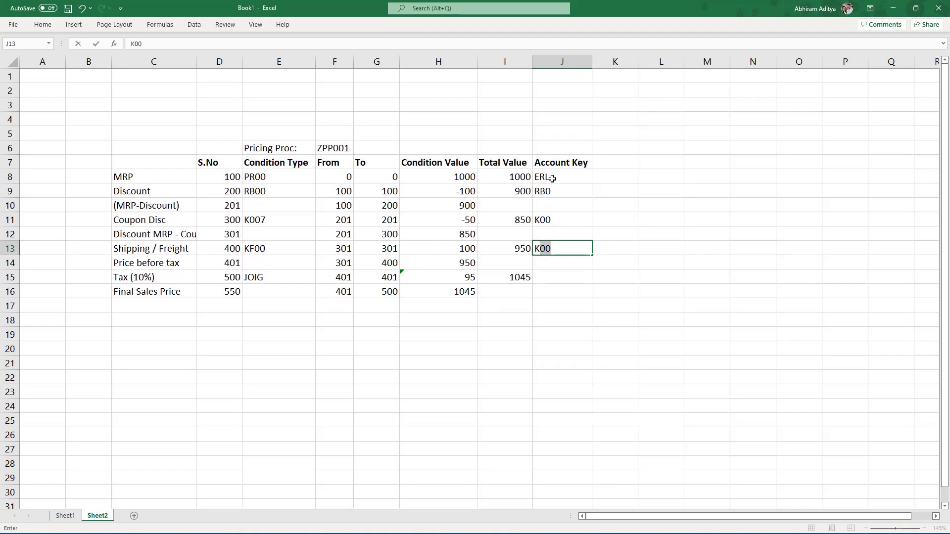
key(BackSpace)
key(BackSpace)
text(FR1)
key(Return)
key(Return)
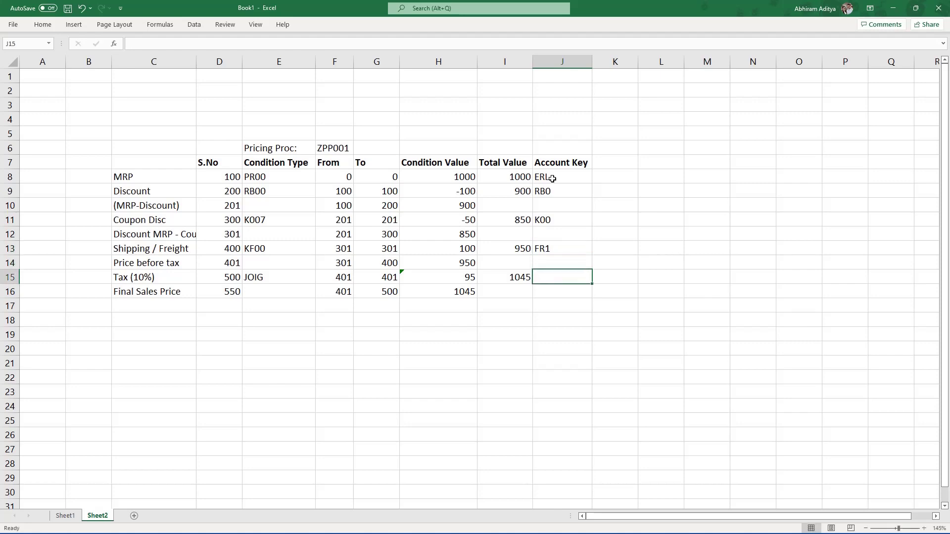
- Enter the account key JOI for the Tax (10%) row
text(JOI)
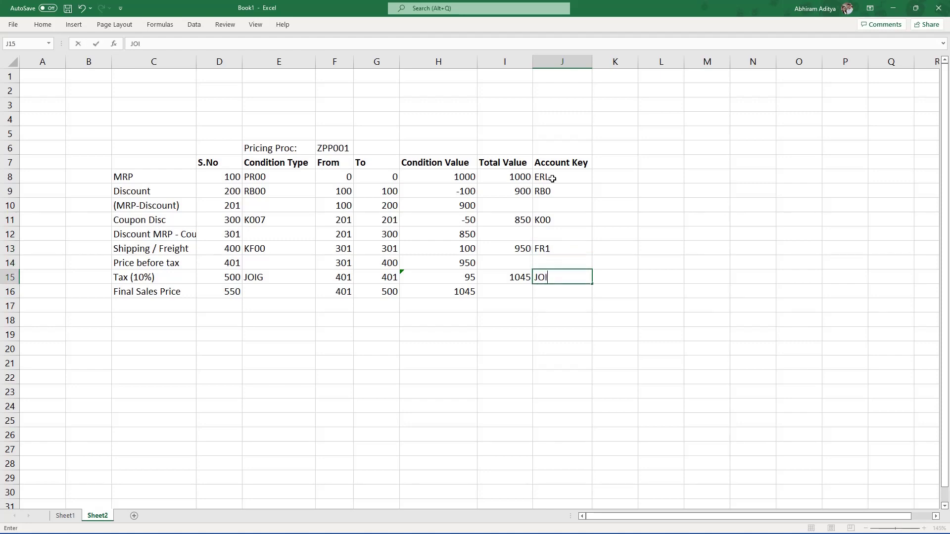
key(Return)
key(Up)
click(241, 181)
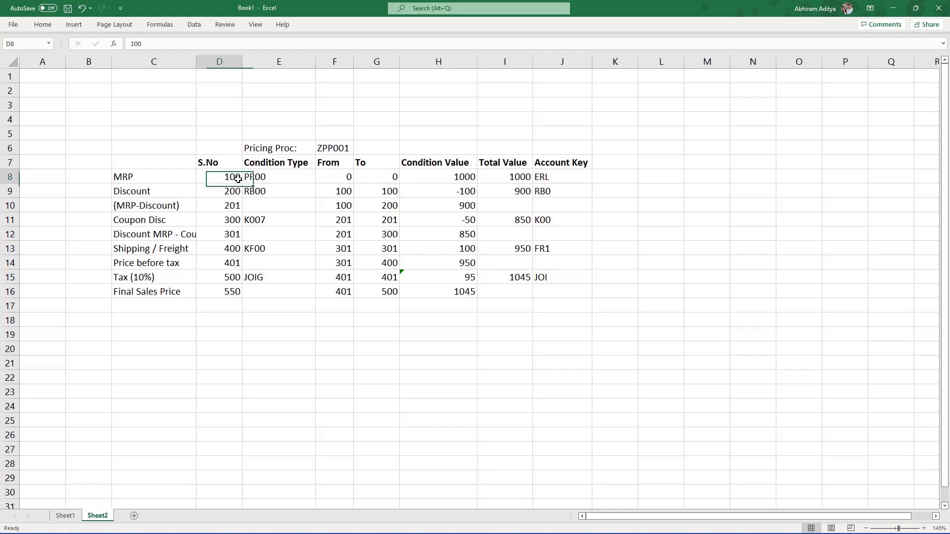
click(556, 177)
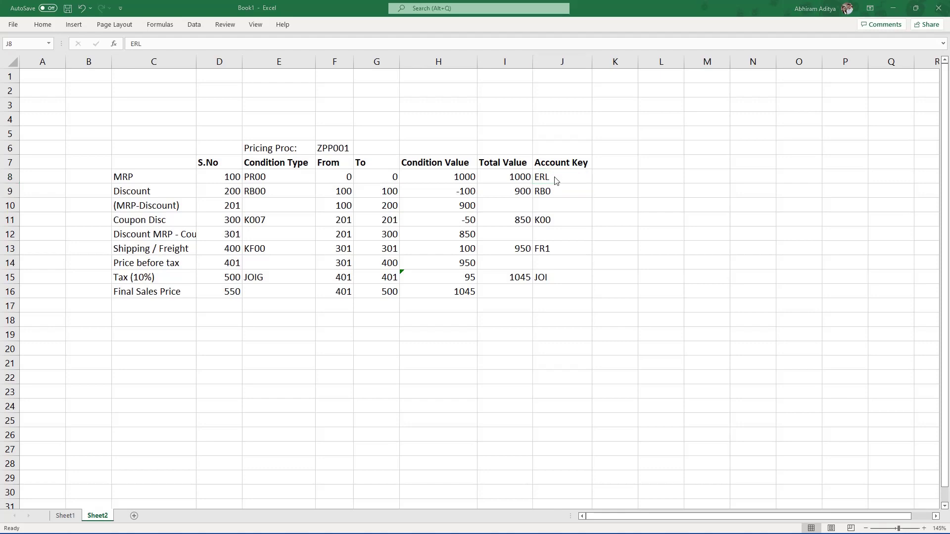
click(556, 179)
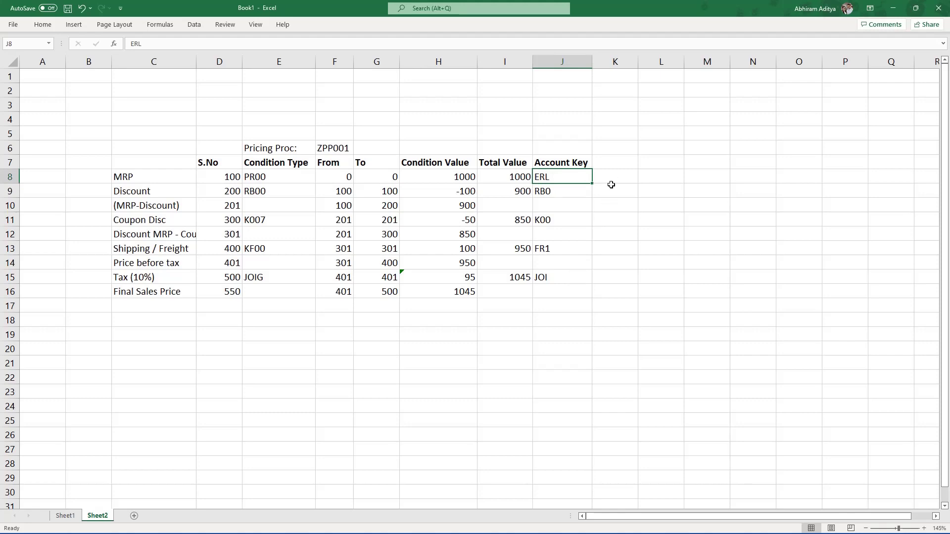
- Note the transaction code VKOA in K6, above and beside the Account Key heading
click(622, 147)
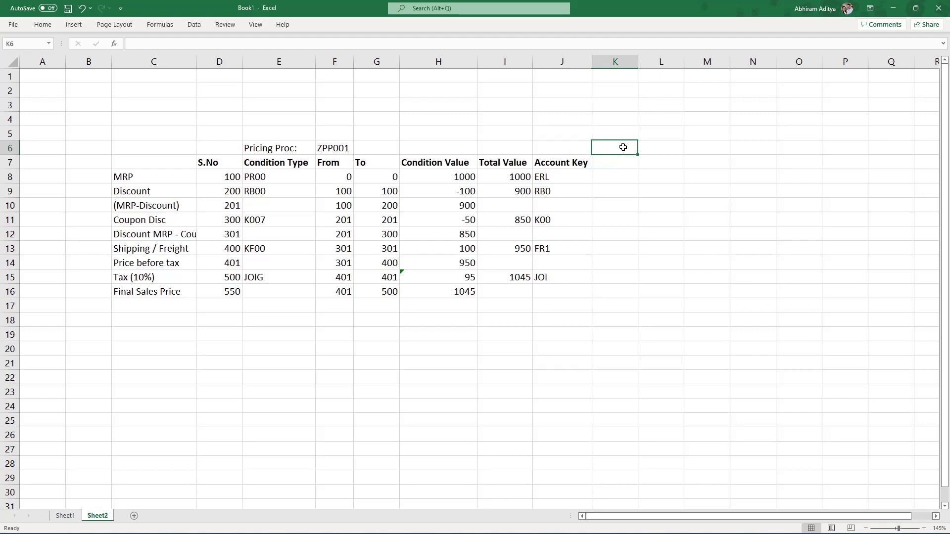
text(VKOA)
key(Return)
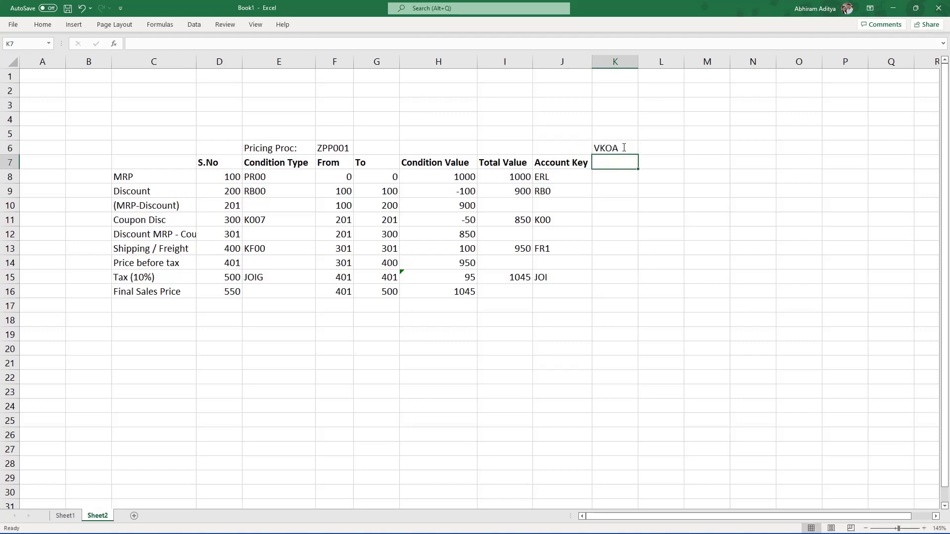
key(Return)
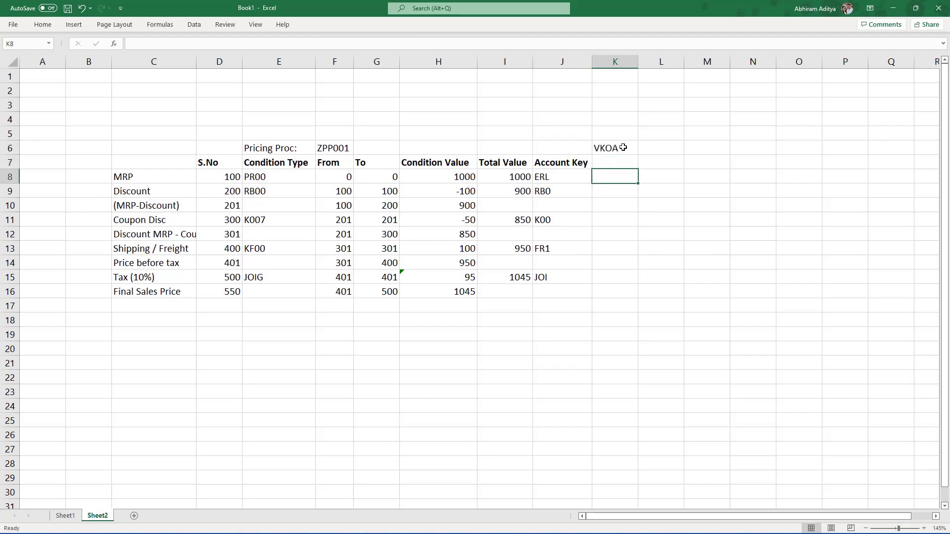
- Examine how the MRP row's condition type PR00 relates to its account key ERL
key(Left)
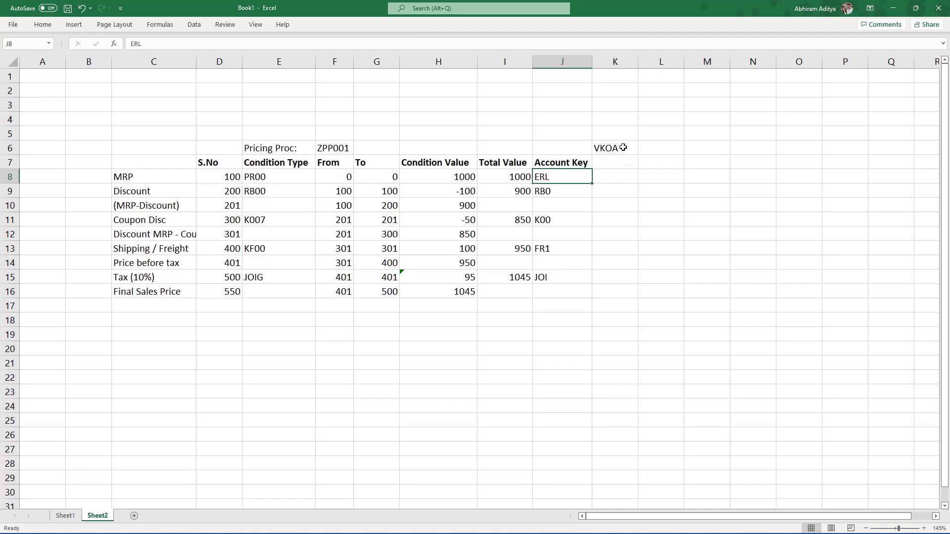
key(Right)
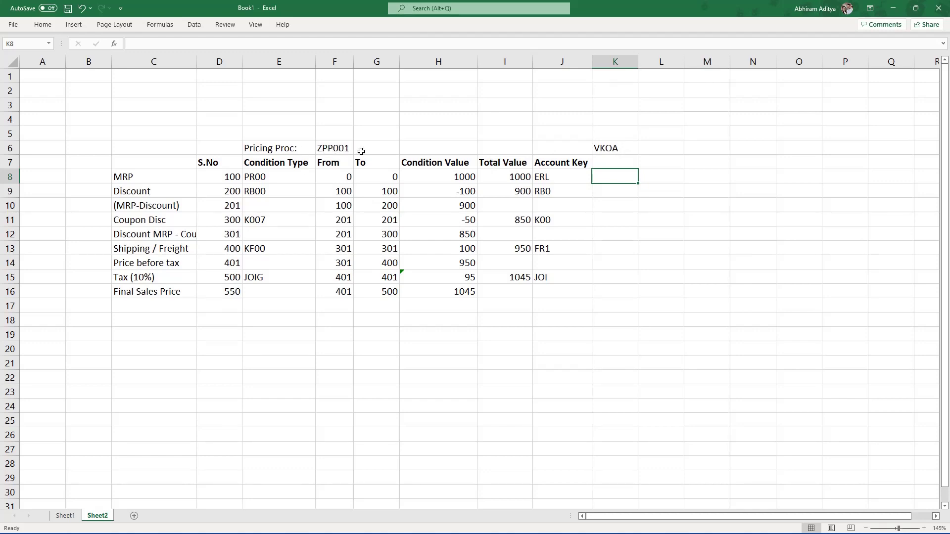
drag(168, 183, 172, 263)
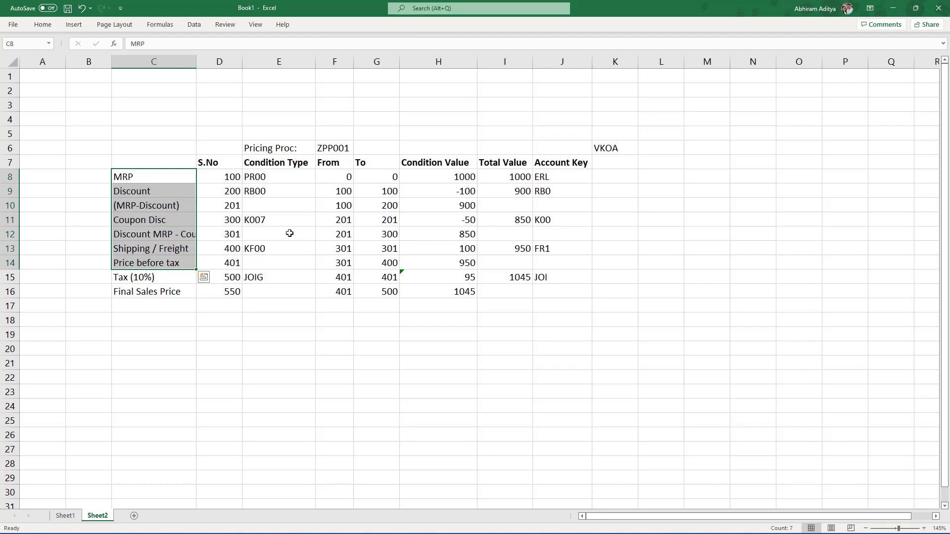
click(155, 179)
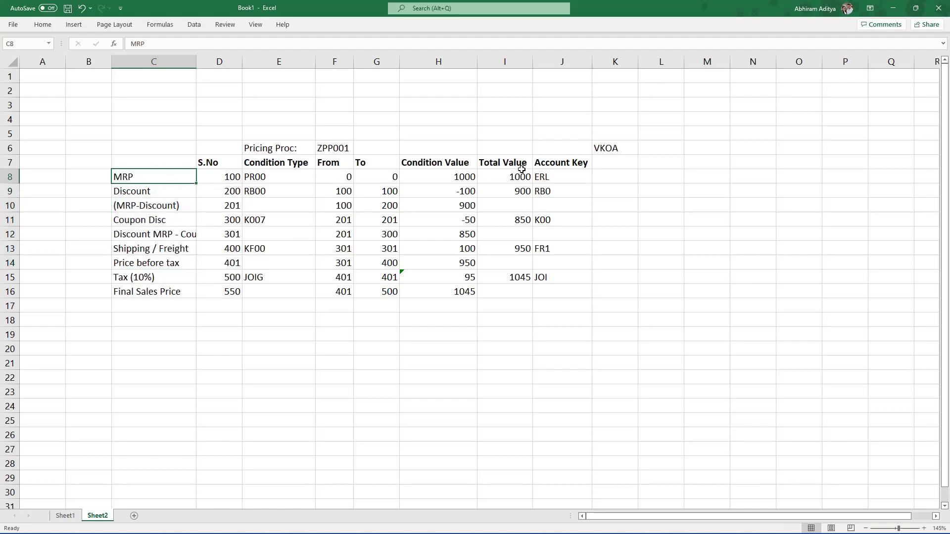
click(559, 175)
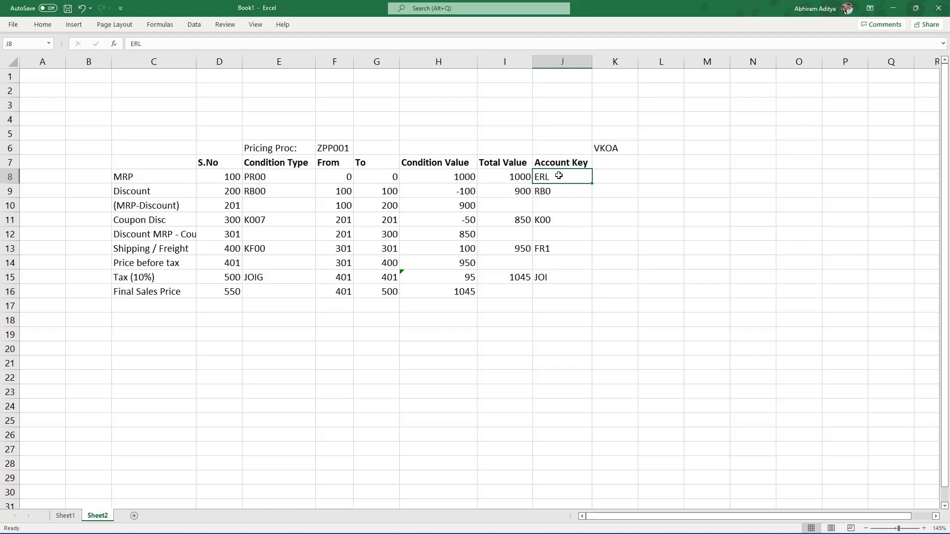
click(297, 177)
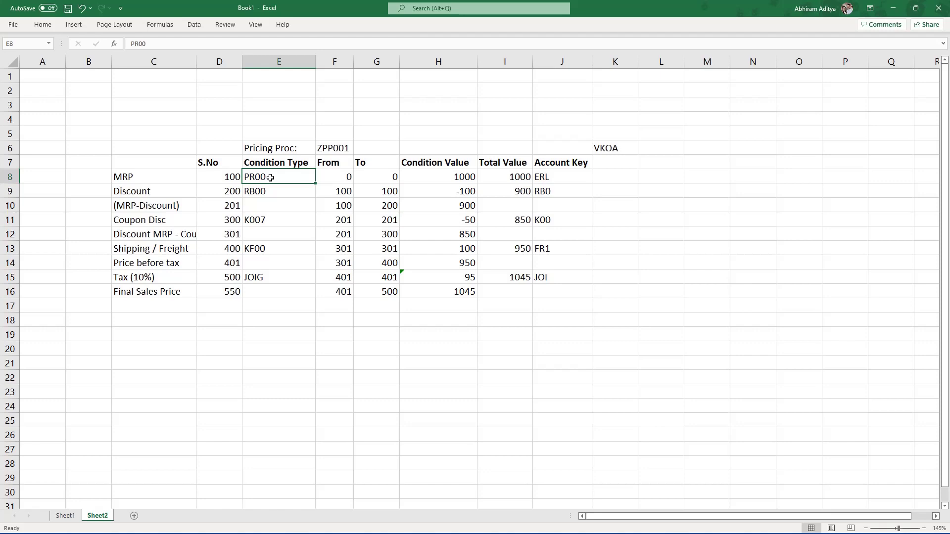
click(553, 173)
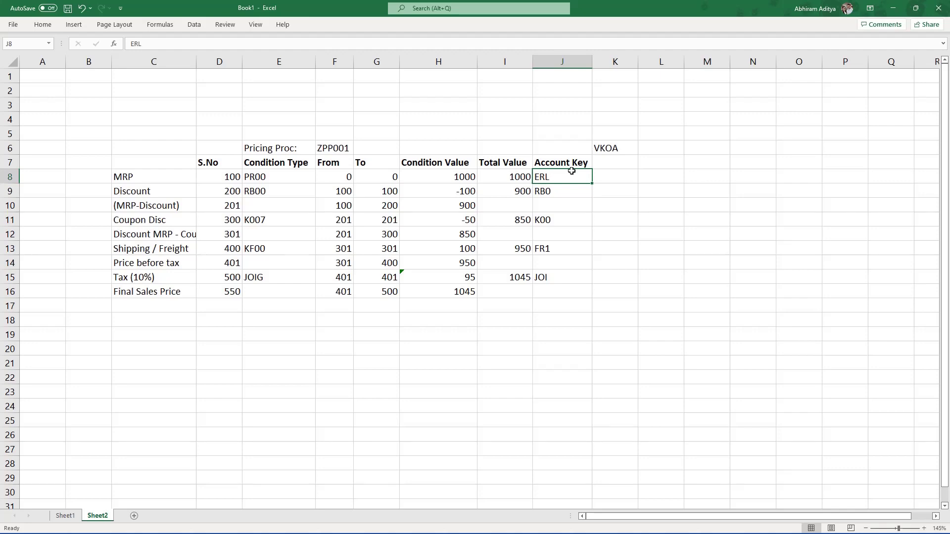
- Switch to SAP and open the Sales Org./Item Cat./Acct Key table (017) from the G/L account assignment list
key(alt+Tab)
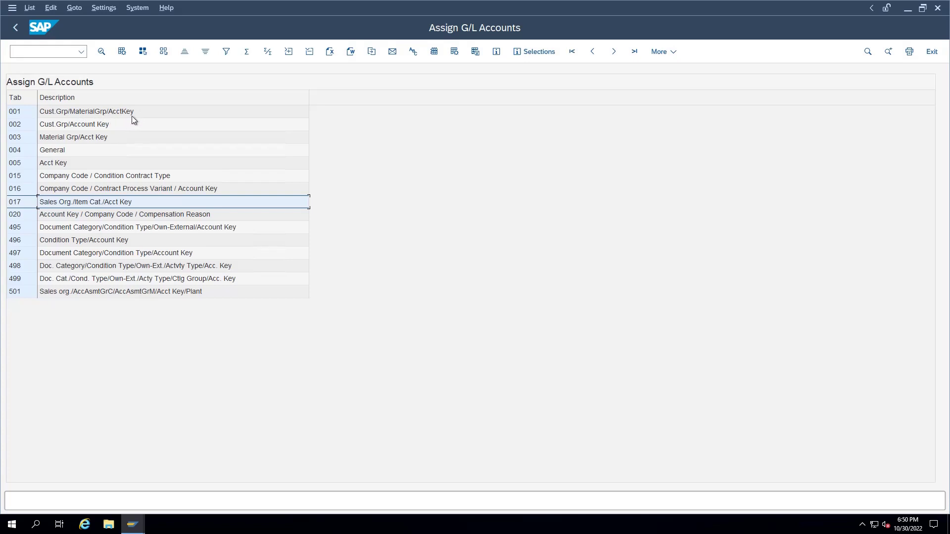
click(105, 112)
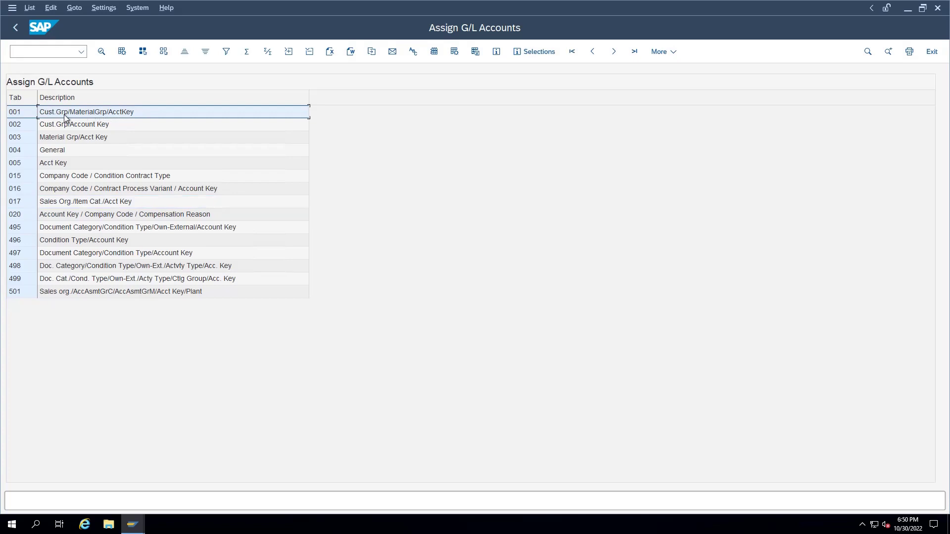
click(84, 201)
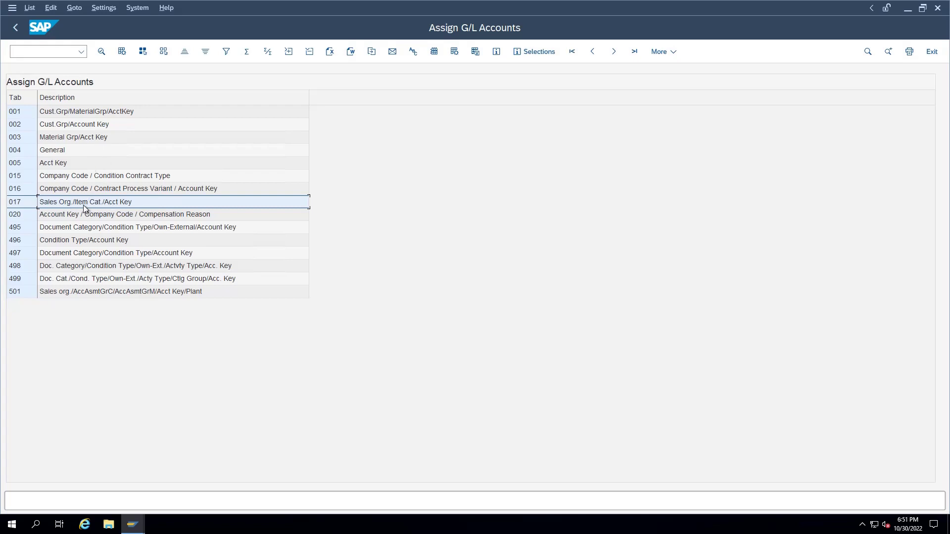
double_click(83, 204)
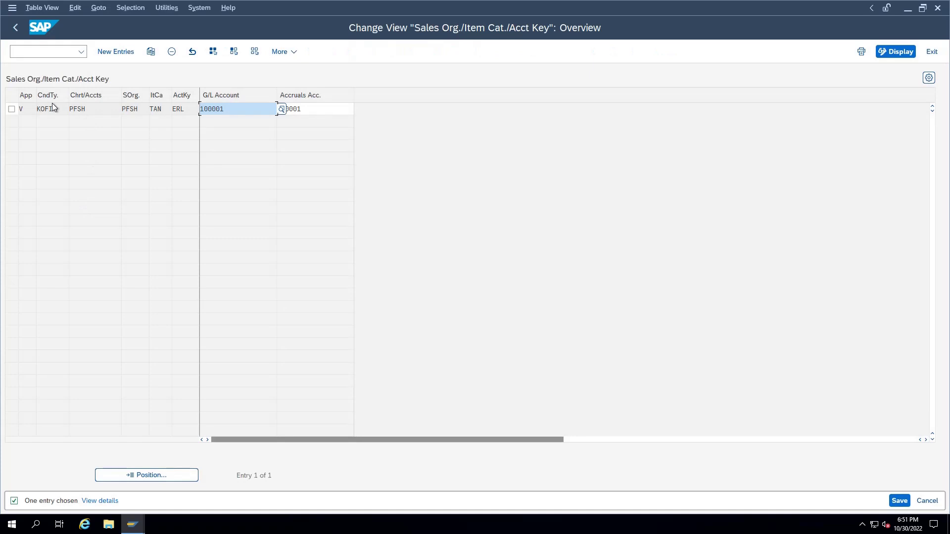
- Examine the KOFI entry's chart of accounts, sales organization, item category and account key combination and its assigned G/L account
click(53, 109)
double_click(93, 109)
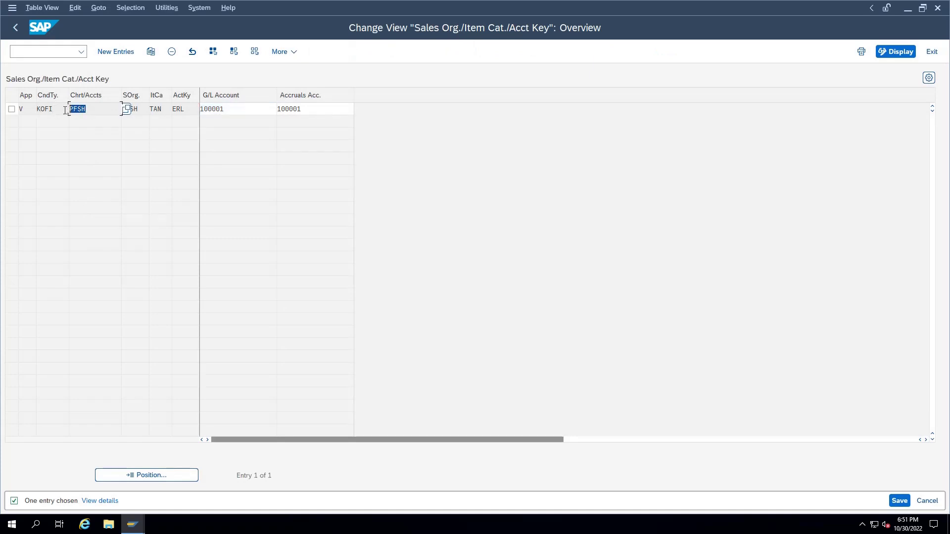
click(131, 109)
drag(139, 109, 116, 109)
drag(256, 109, 192, 114)
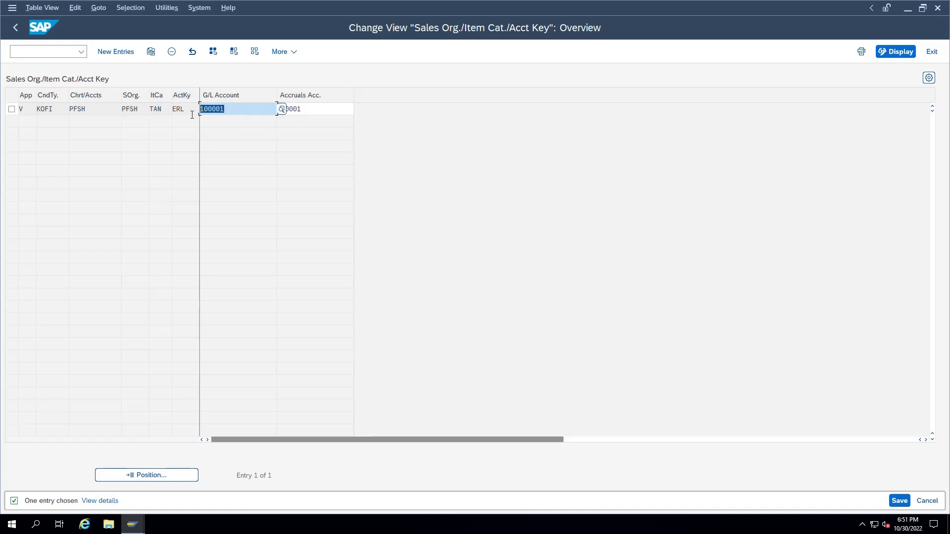
mouse_move(145, 109)
mouse_down()
mouse_move(120, 109)
mouse_move(154, 109)
mouse_up()
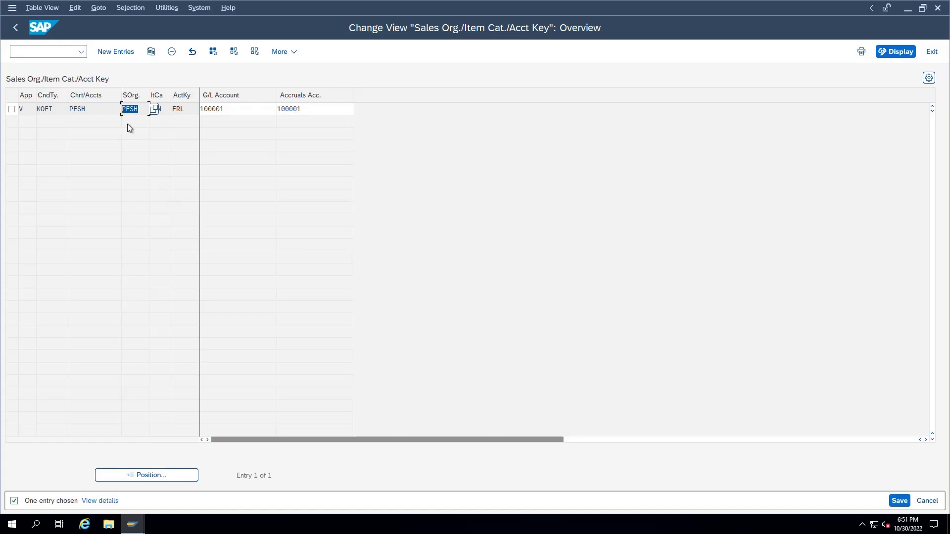
drag(190, 109, 163, 112)
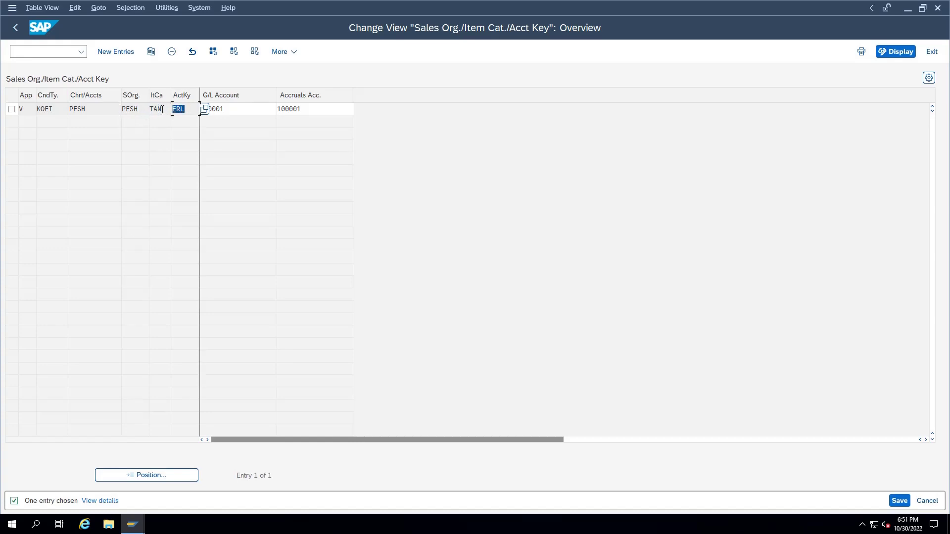
double_click(162, 109)
drag(140, 109, 115, 109)
double_click(244, 115)
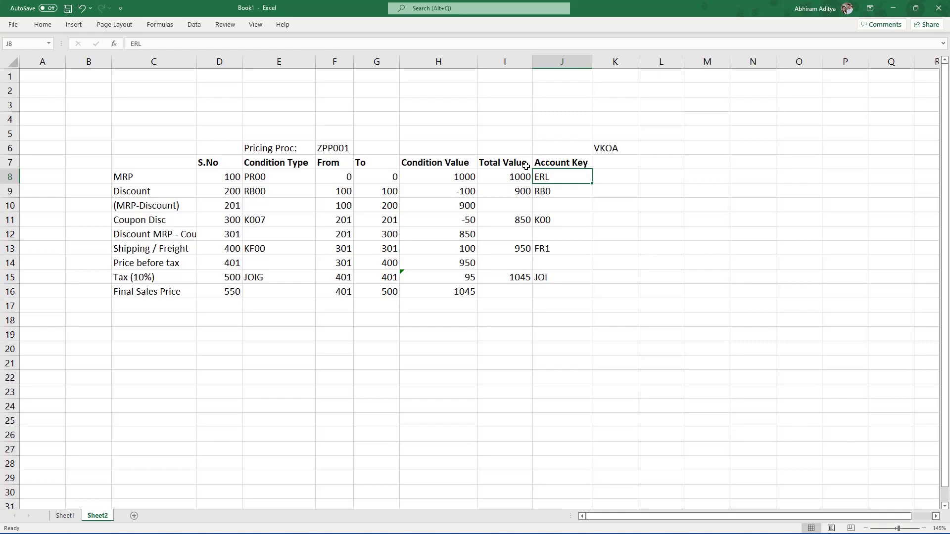
- Switch to Excel and review the Account Key column from the MRP row down to the Tax (10%) row
click(608, 176)
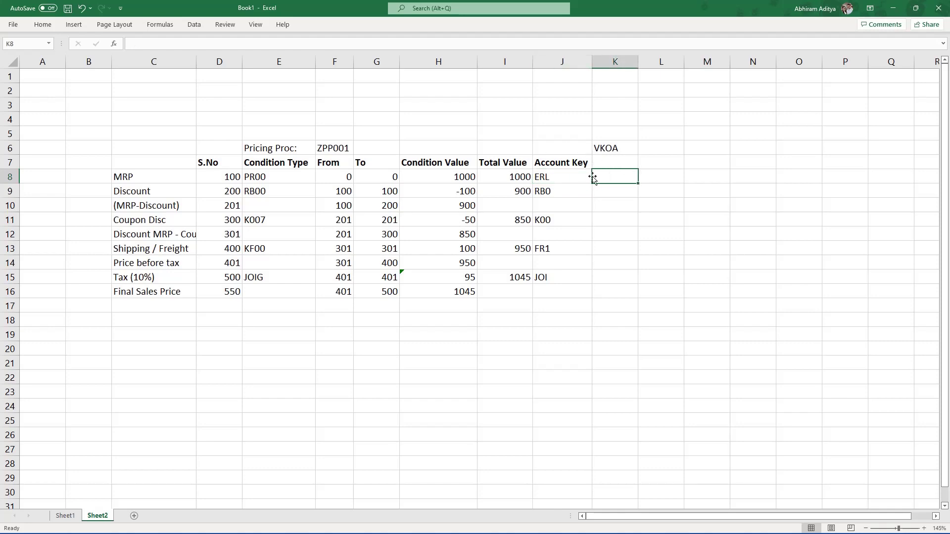
click(562, 177)
click(556, 191)
click(553, 219)
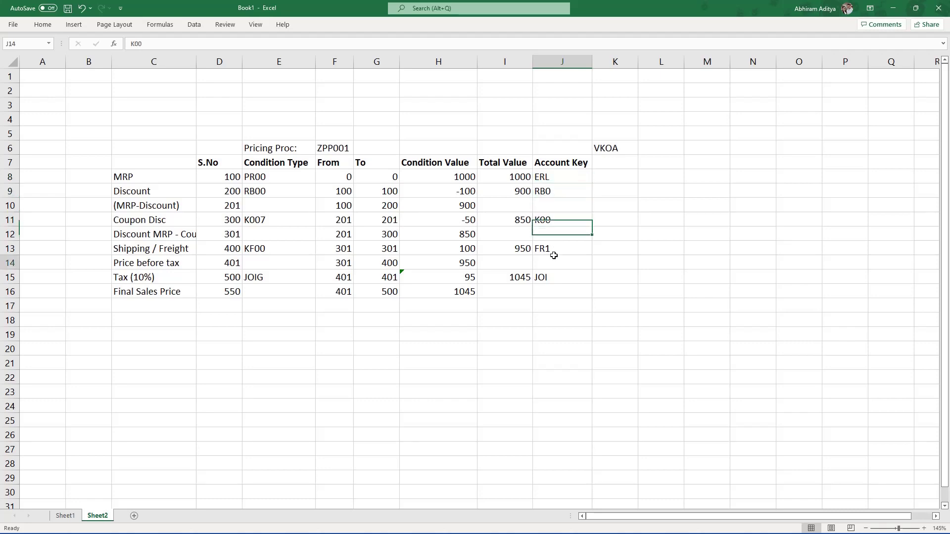
click(555, 275)
click(605, 176)
click(606, 190)
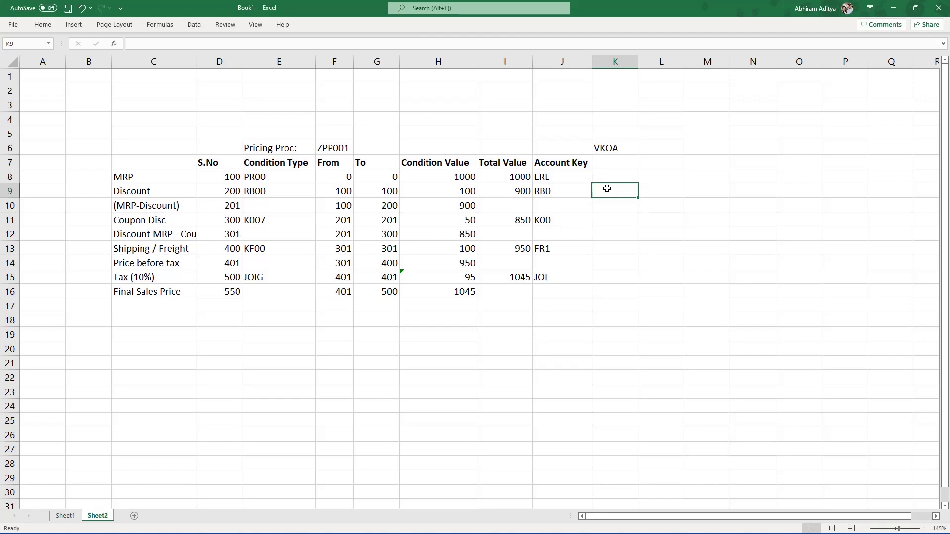
- Review the price components from MRP to Final Sales Price, focusing on the MRP, Discount and Coupon Disc rows
drag(149, 177, 148, 291)
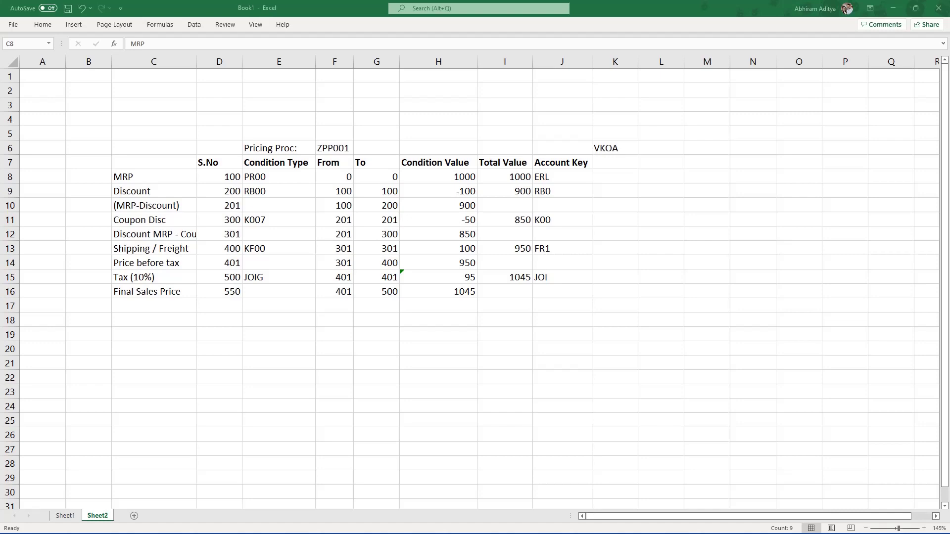
click(153, 190)
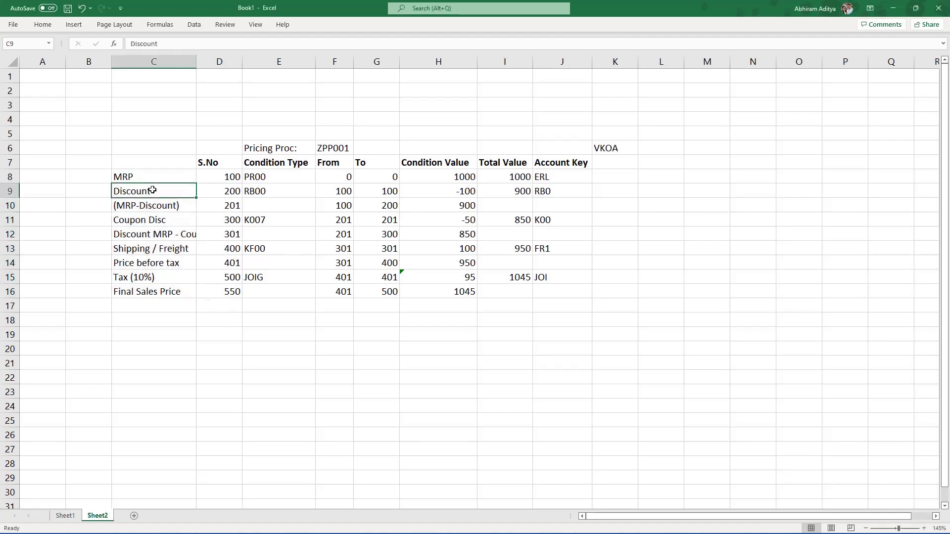
drag(140, 176, 255, 175)
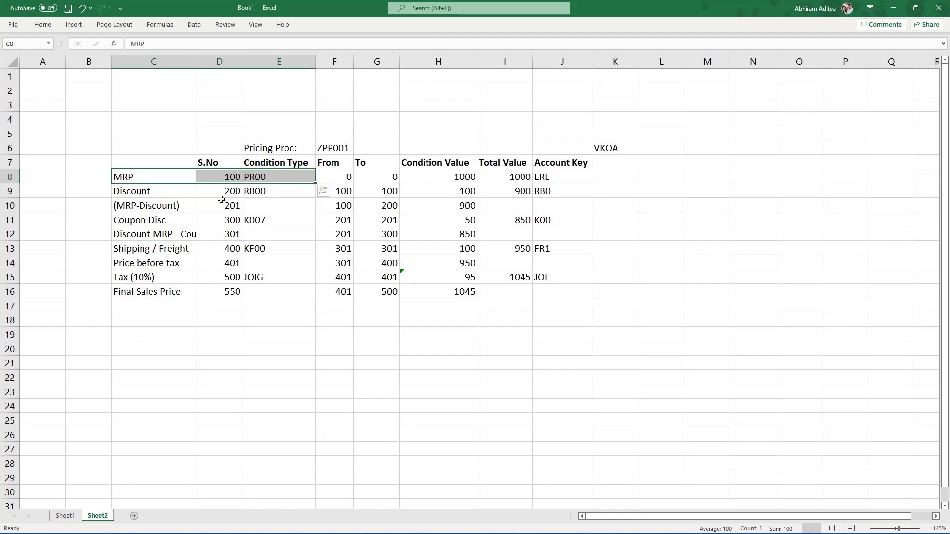
click(191, 180)
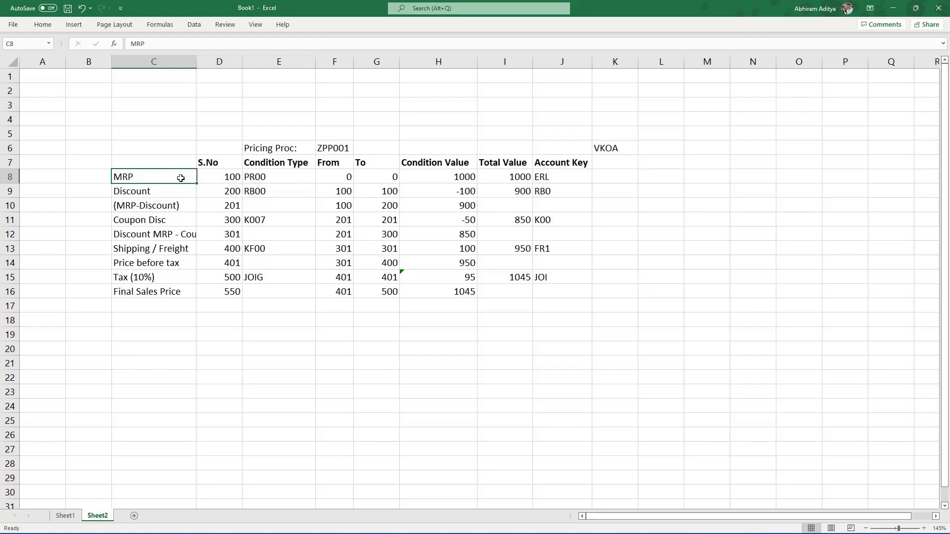
click(246, 177)
click(177, 198)
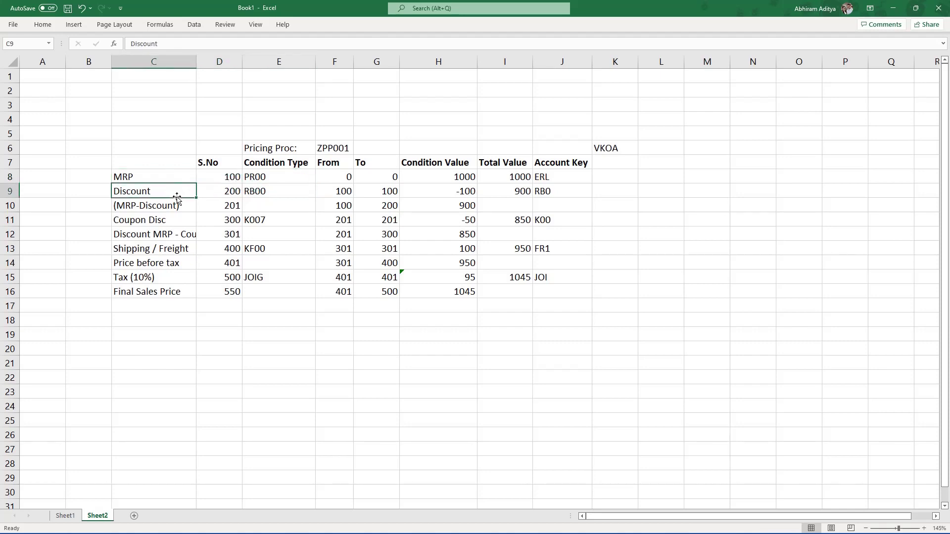
click(171, 221)
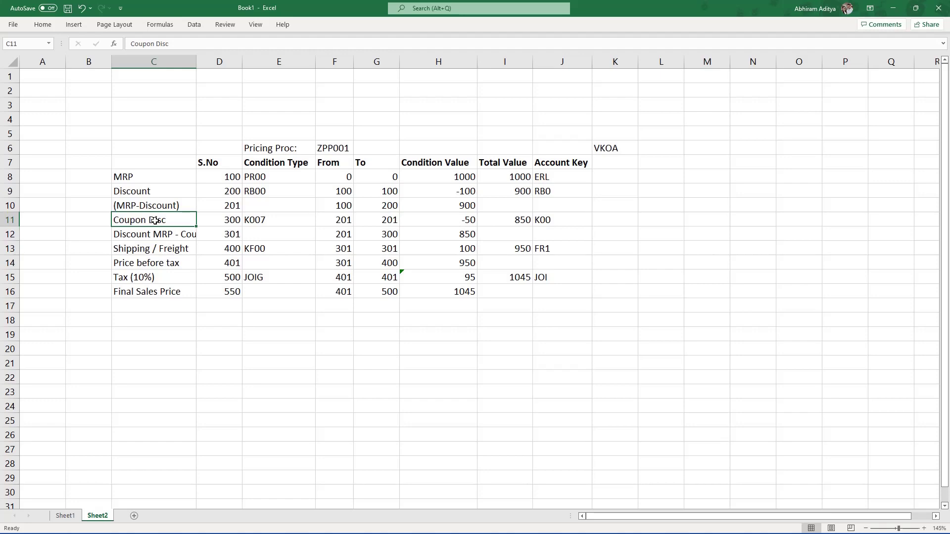
click(153, 196)
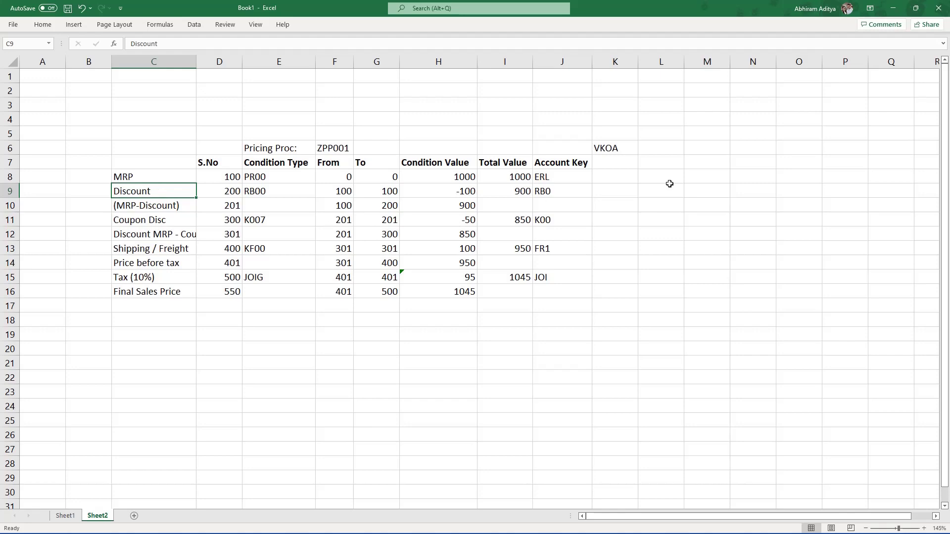
- Note the transaction code VK11 in cell L6, beside VKOA
click(667, 149)
text(VK11)
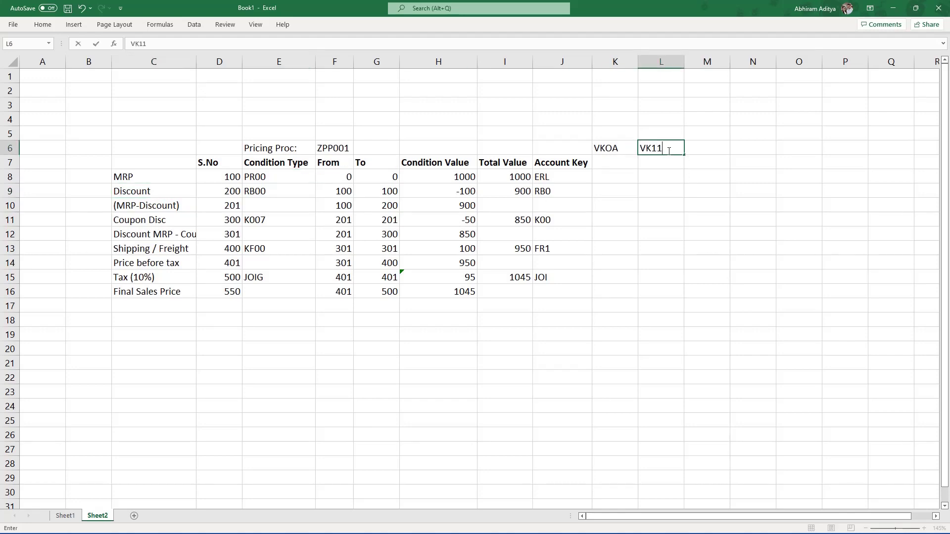
key(Return)
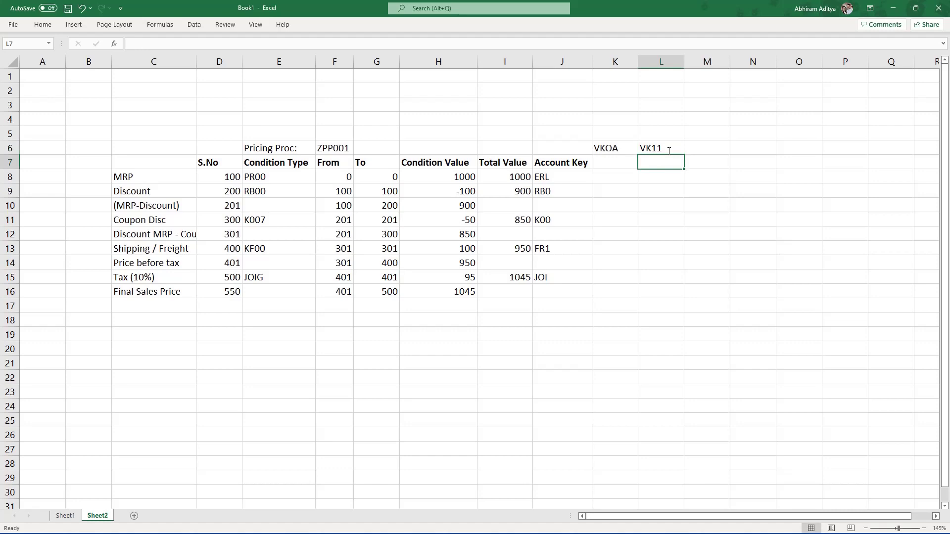
click(667, 150)
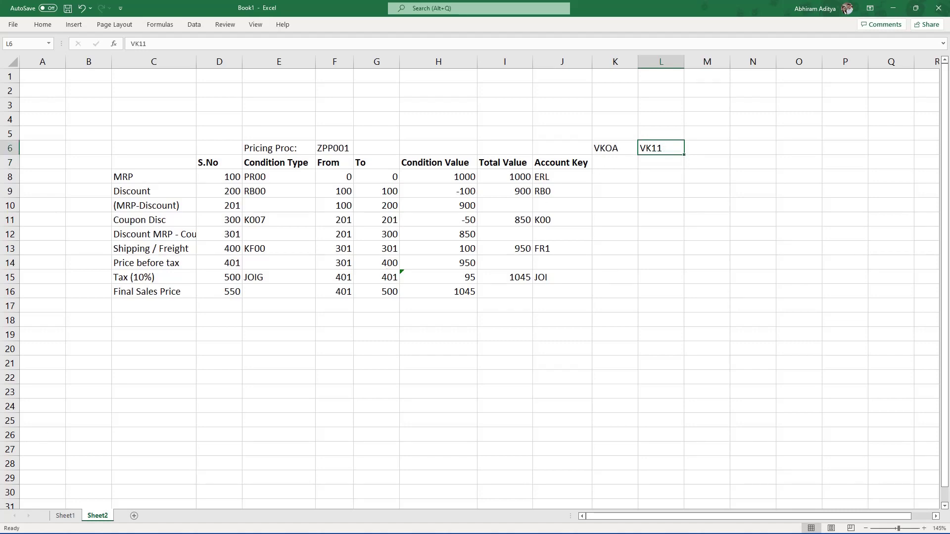
- Switch to SAP and open the Customizing Implementation Guide with transaction code /nspro
key(alt+Tab)
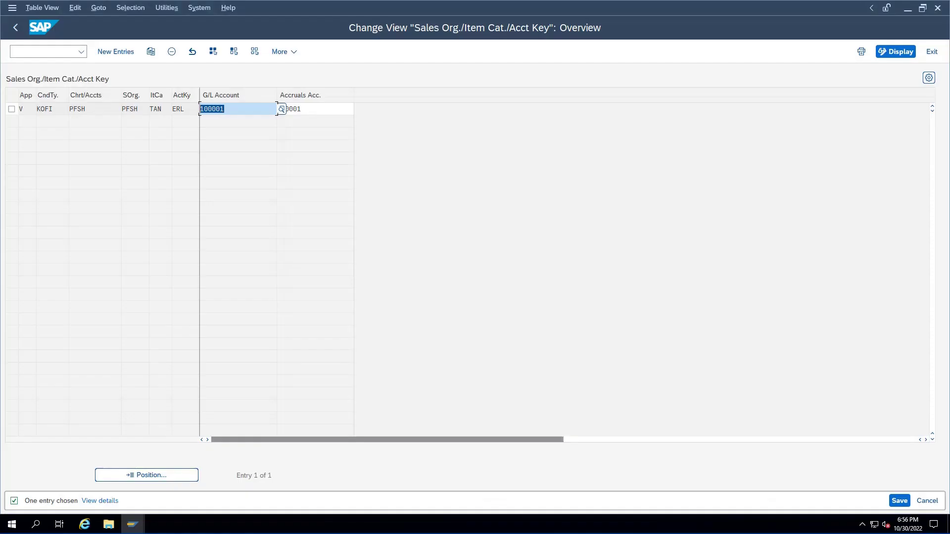
click(54, 54)
text(/nspro)
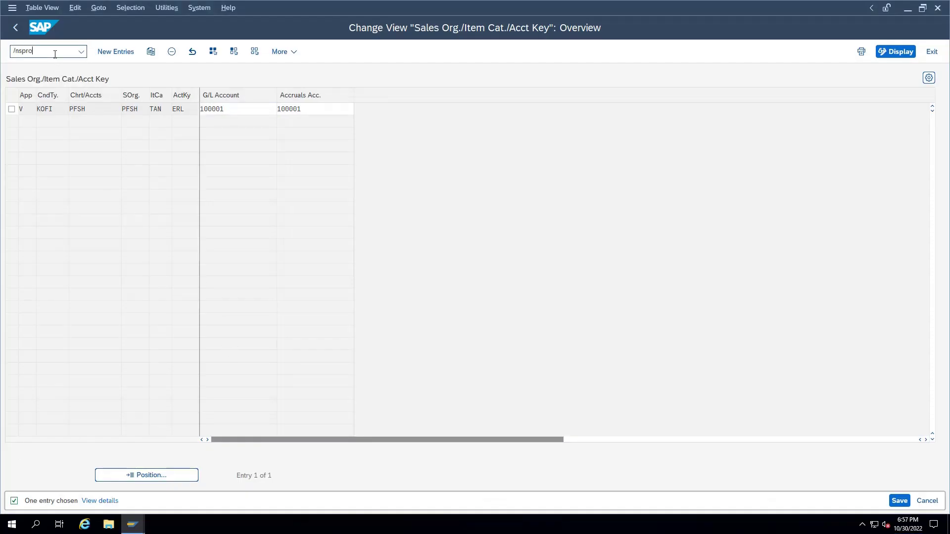
key(Return)
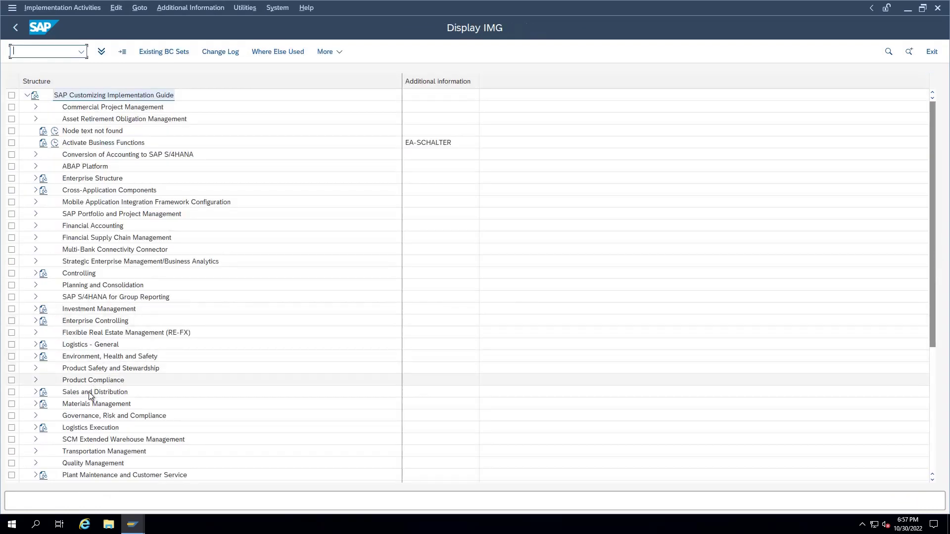
- Open Define Condition Types under Sales and Distribution, Basic Functions, Pricing, Pricing Control
double_click(89, 392)
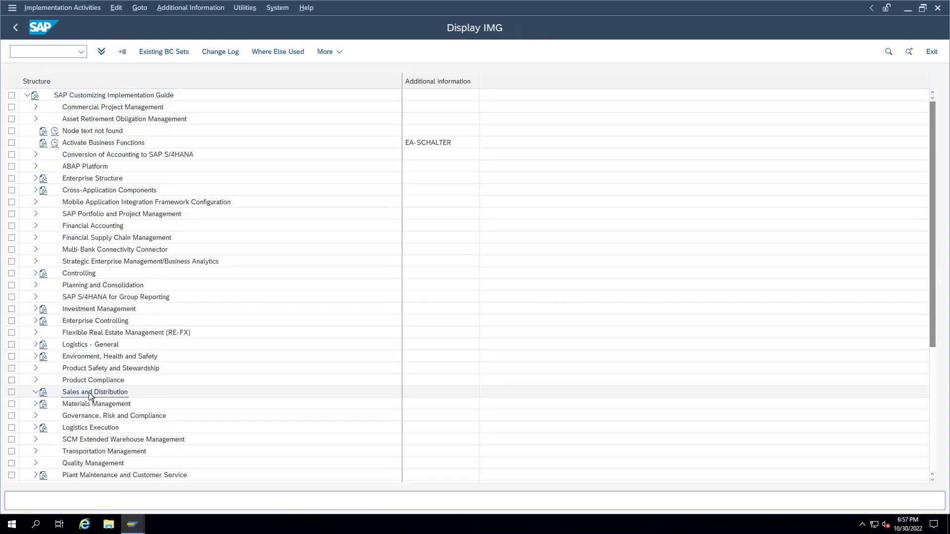
click(79, 380)
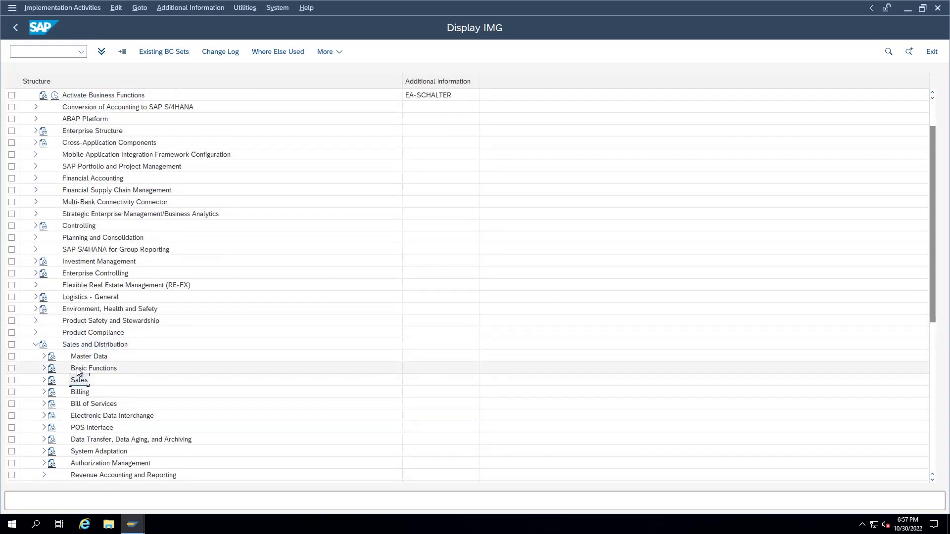
double_click(78, 369)
double_click(94, 179)
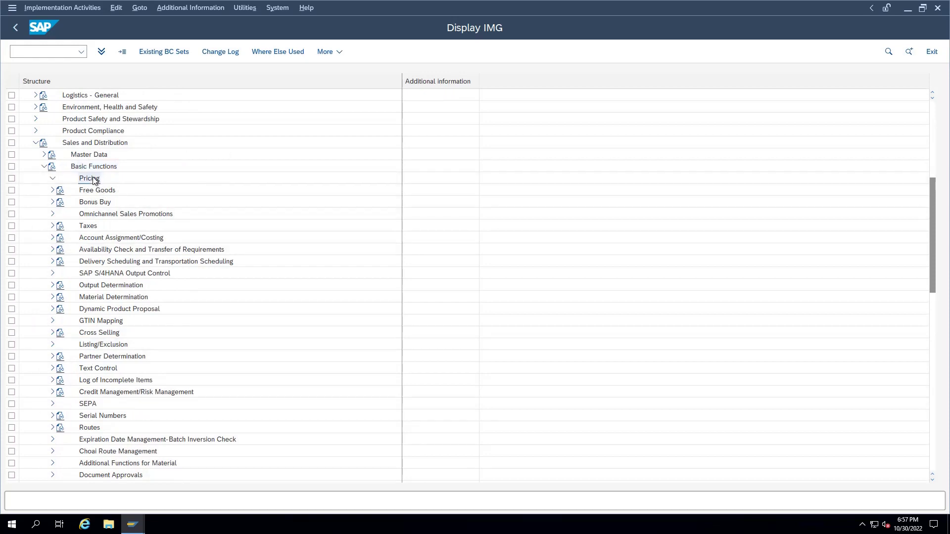
double_click(104, 190)
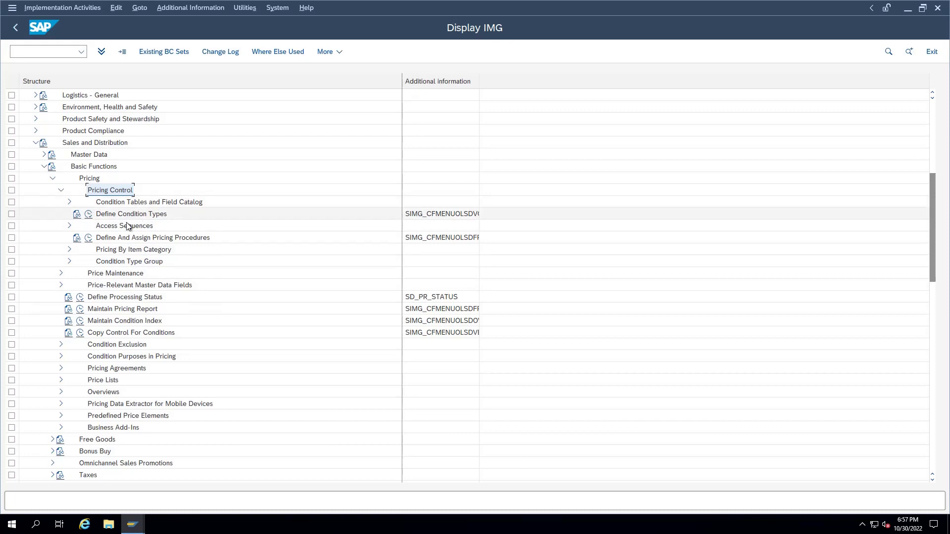
click(89, 215)
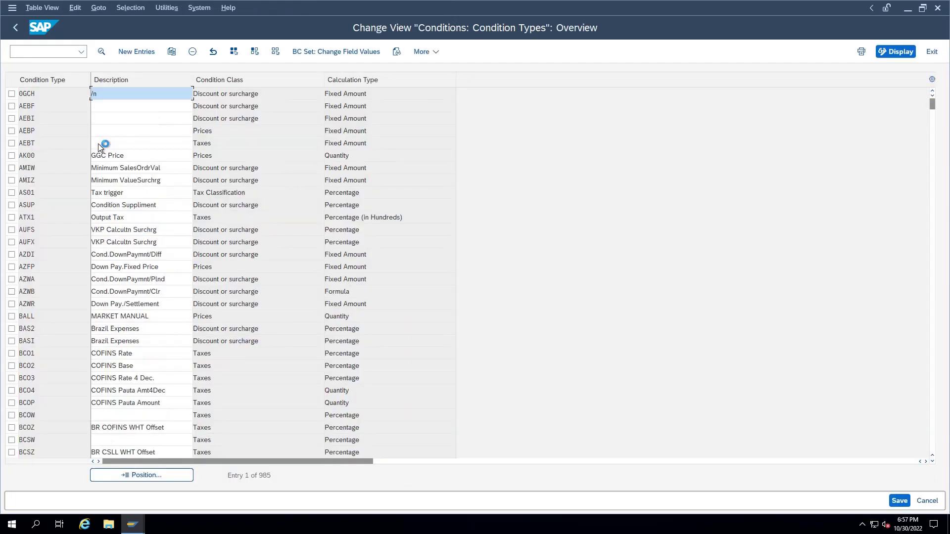
- Position the condition types list at K007 and open the details of that condition type
click(170, 475)
text(K)
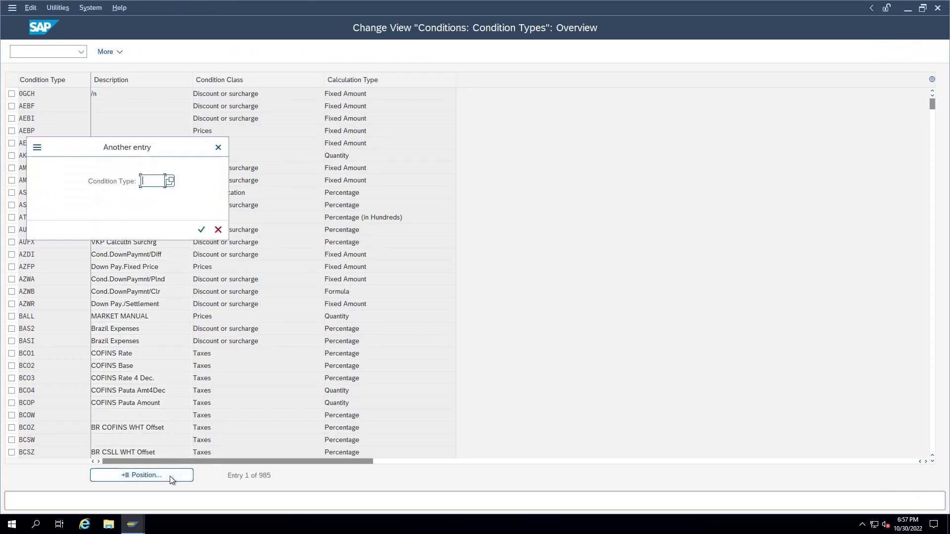
text(007)
key(Return)
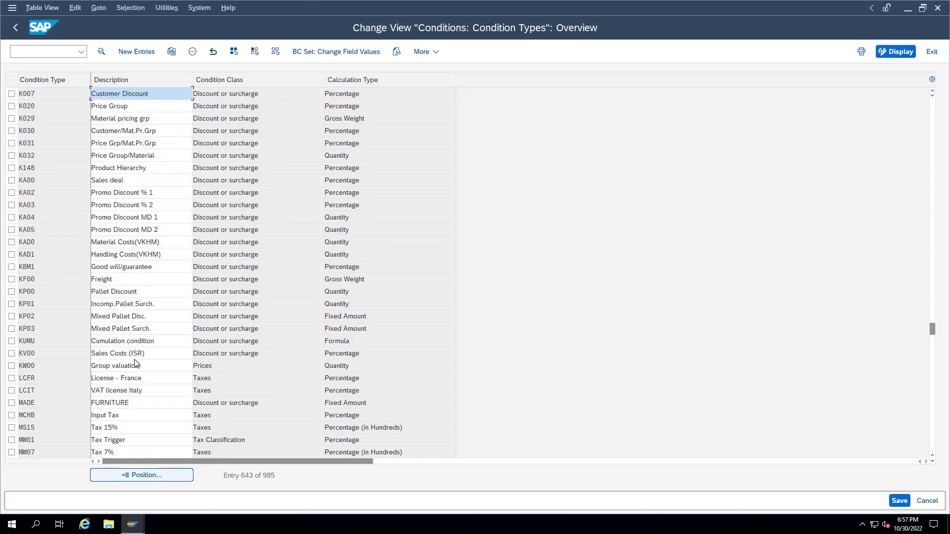
double_click(161, 96)
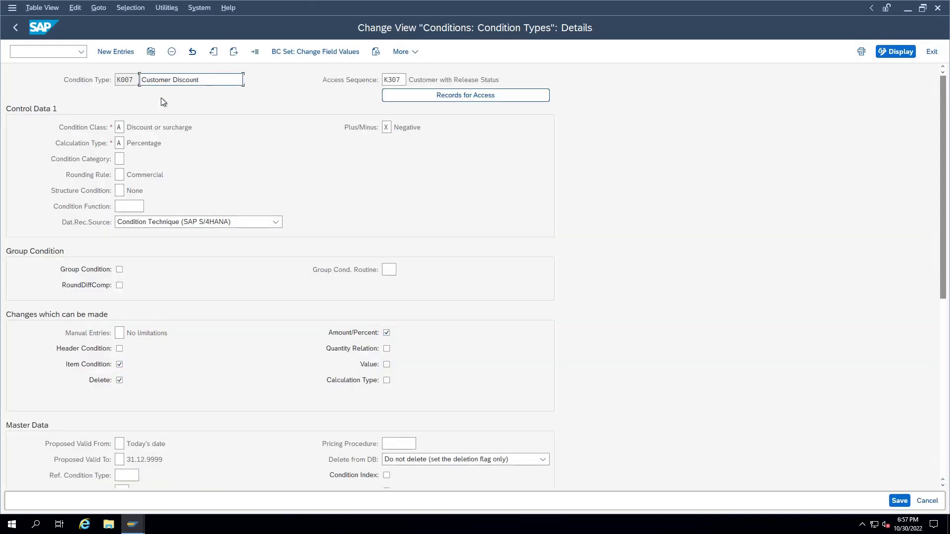
- Examine K007's access sequence, condition class, calculation type and plus/minus setting, and return to the condition types overview
key(shift+Tab)
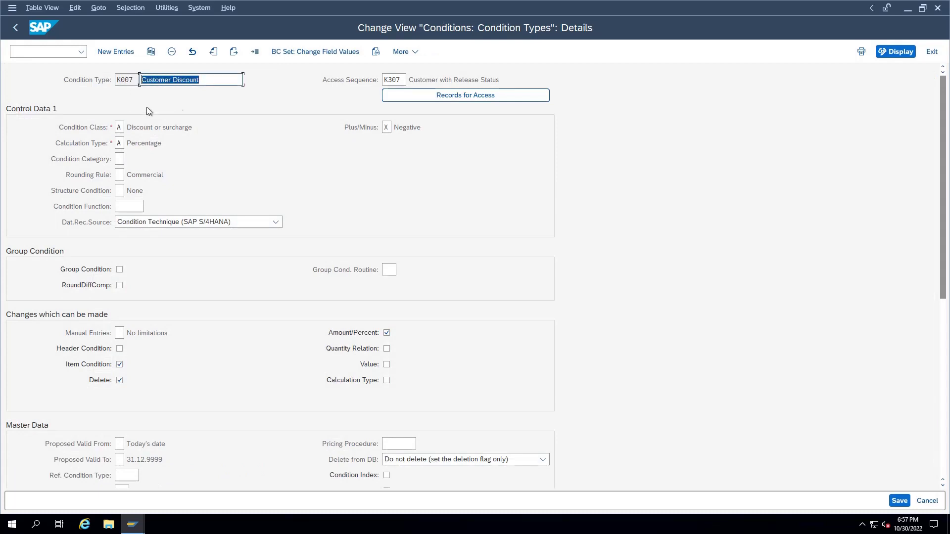
drag(388, 80, 407, 79)
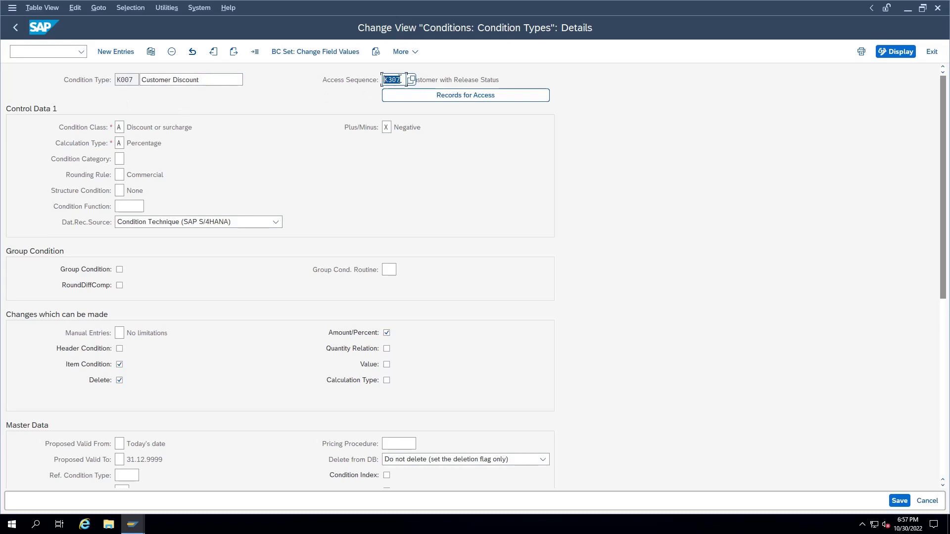
click(403, 79)
drag(404, 80, 376, 80)
drag(125, 127, 109, 131)
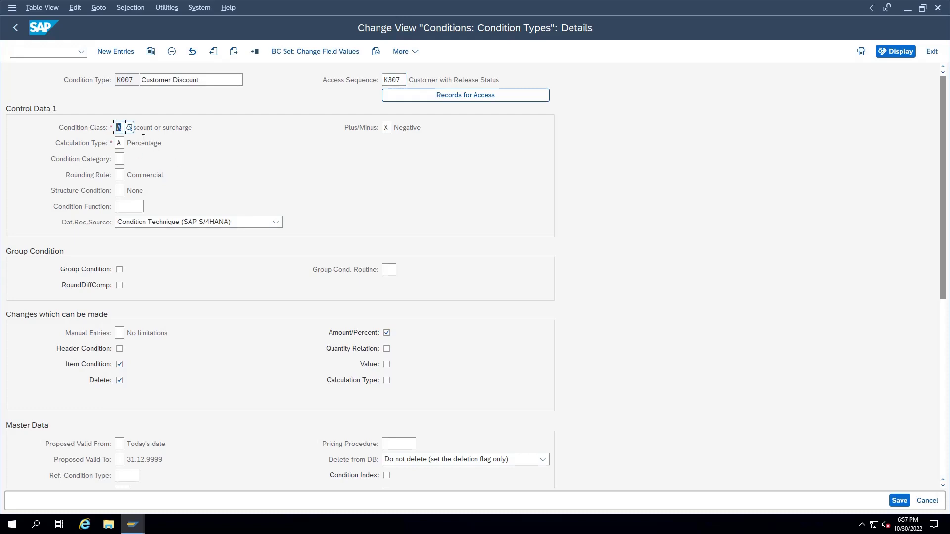
click(119, 127)
double_click(118, 143)
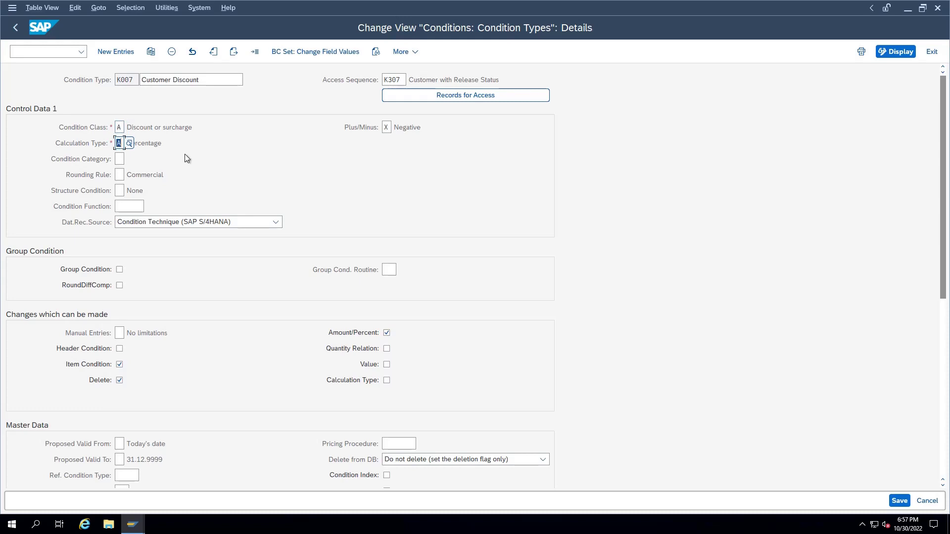
double_click(389, 127)
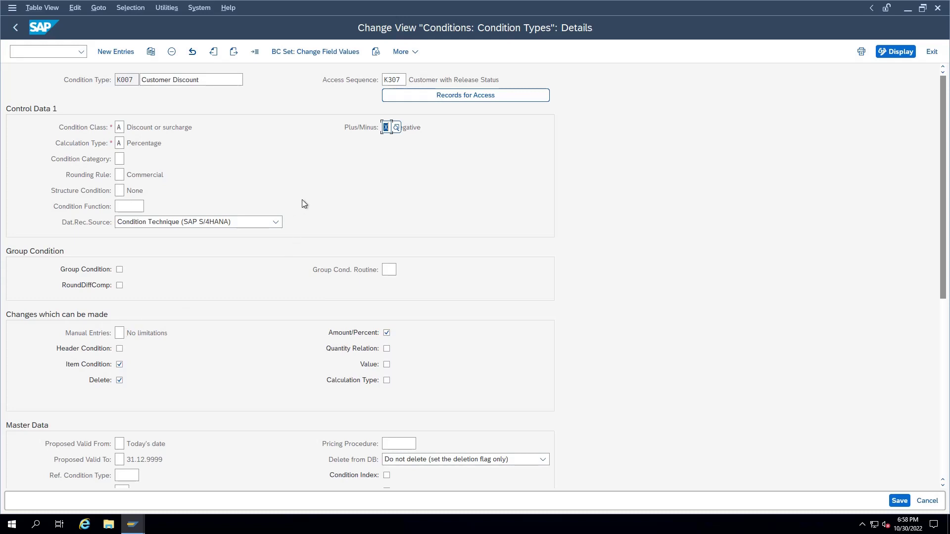
click(129, 79)
key(F3)
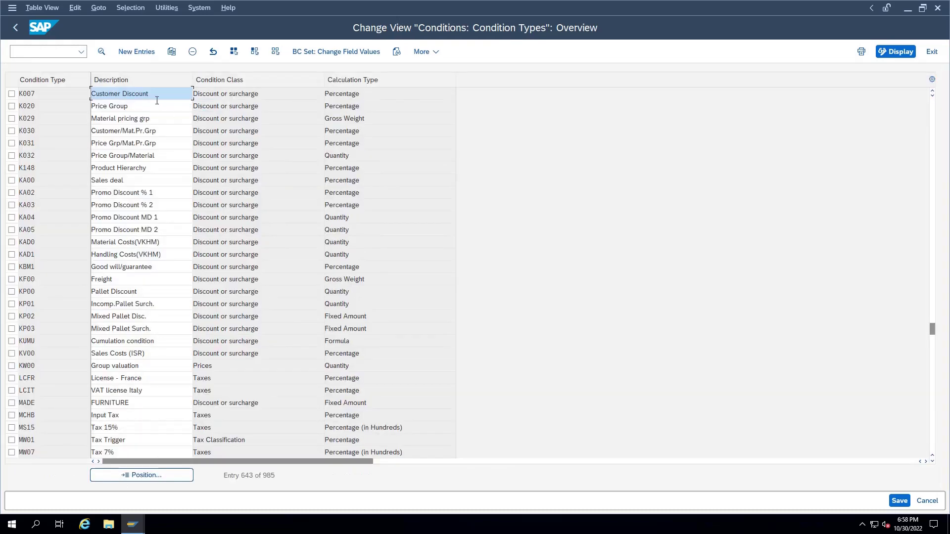
- Check the access sequence in the details of condition type K007 and return to the Implementation Guide structure
key(F2)
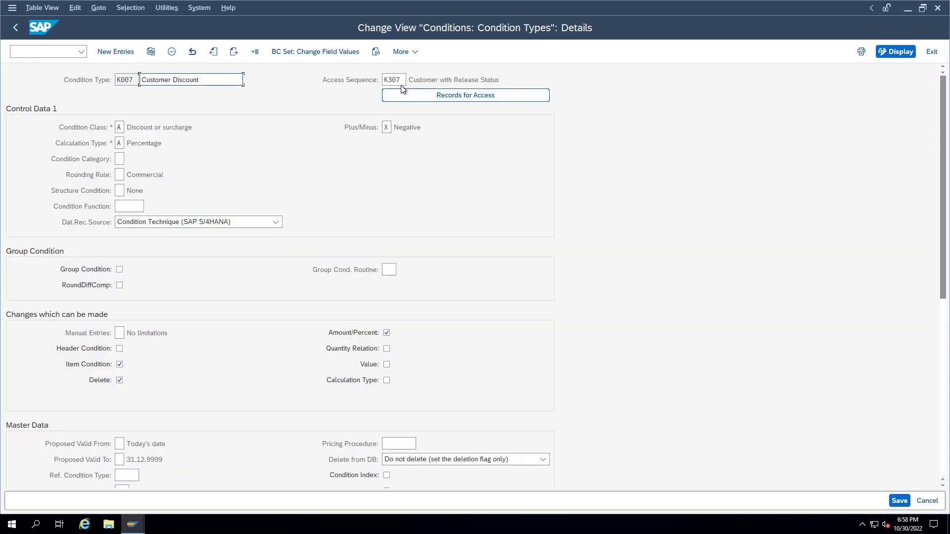
drag(403, 80, 369, 81)
key(F3)
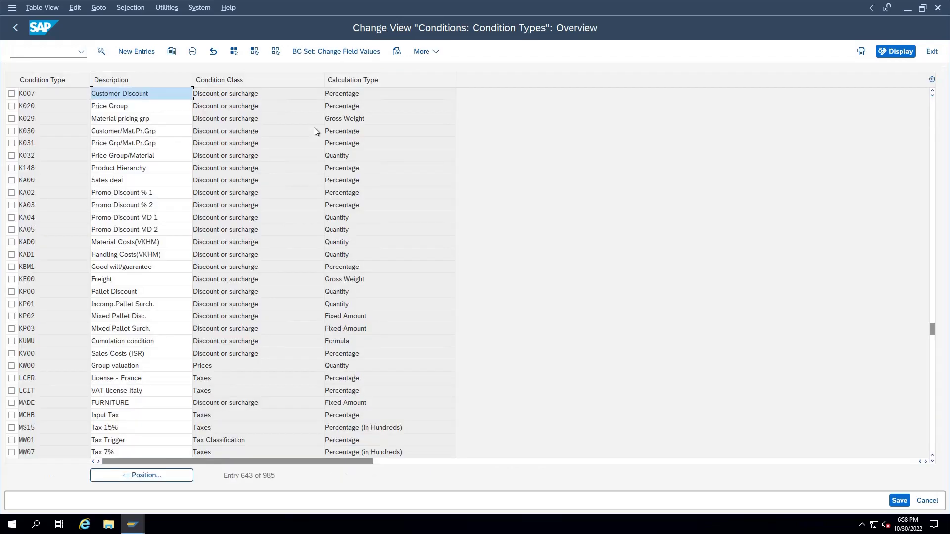
key(F3)
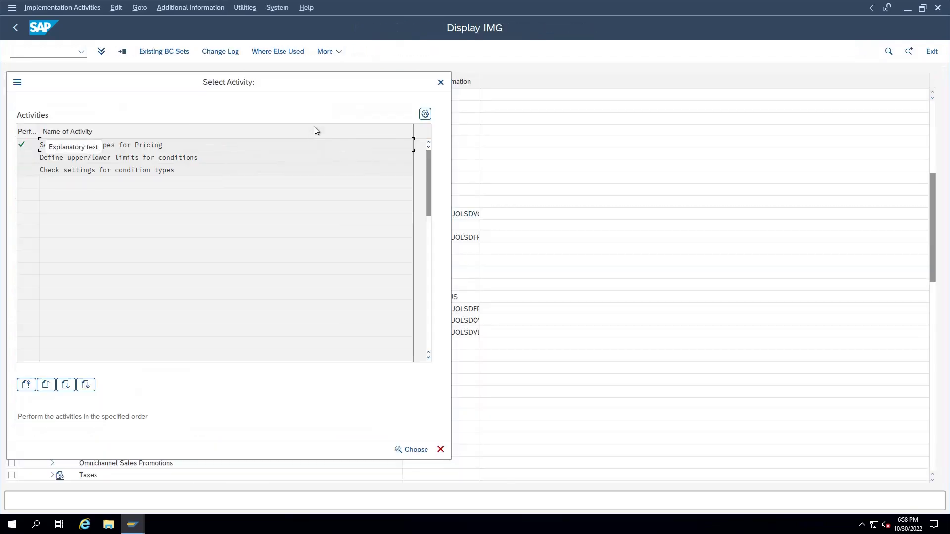
key(F3)
- Open the Optimize Accesses activity under Access Sequences in Pricing Control
click(110, 228)
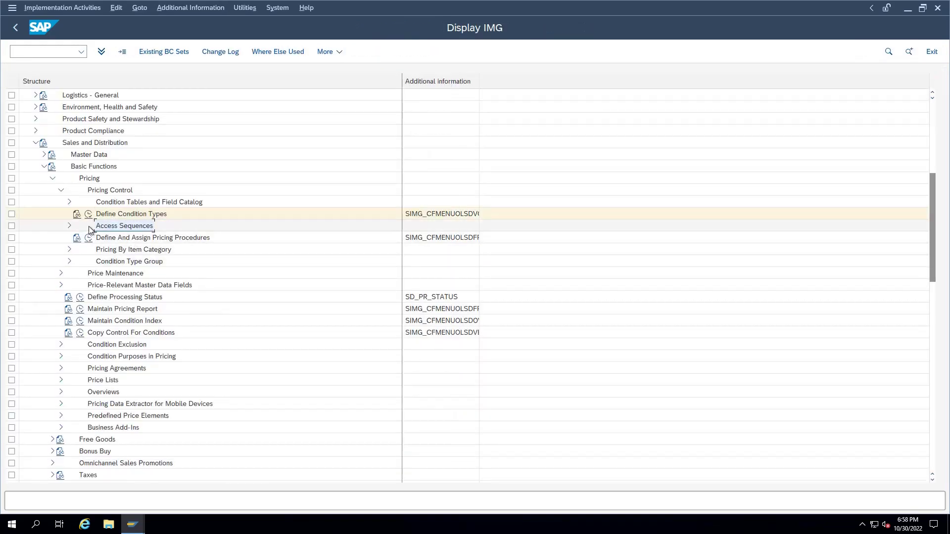
click(69, 226)
click(113, 238)
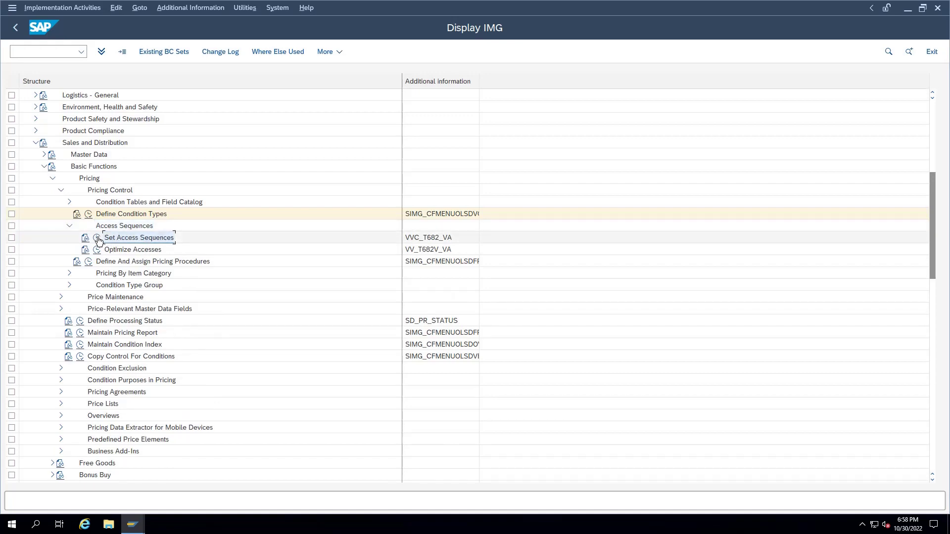
click(98, 239)
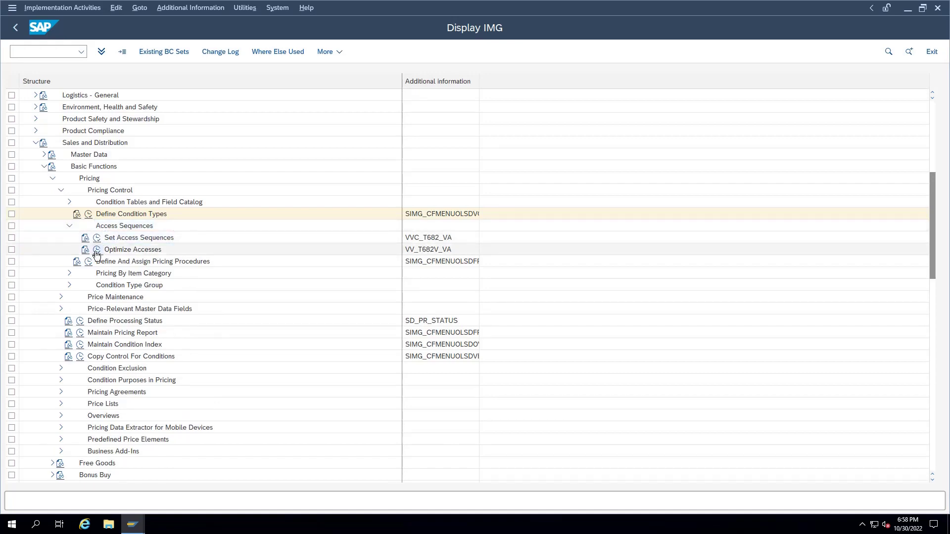
click(96, 249)
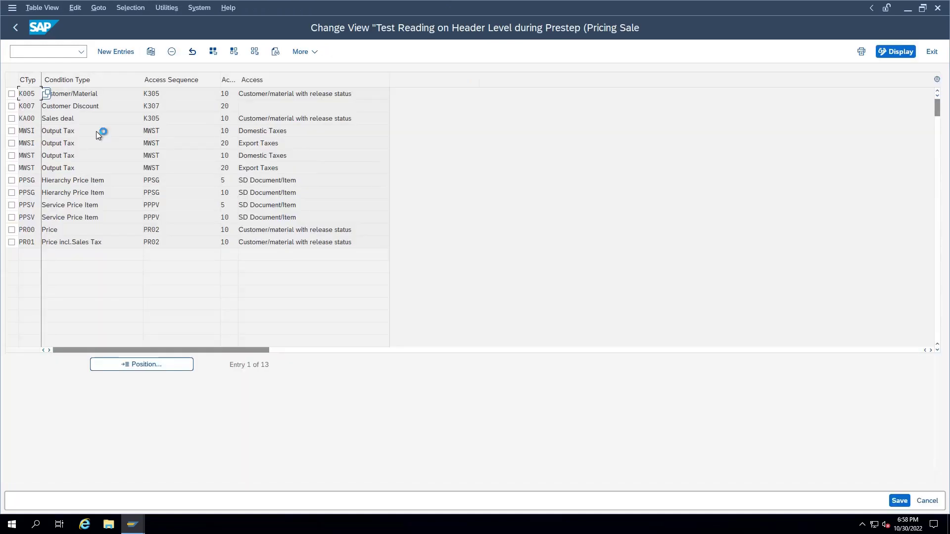
- Examine the K007 entry and its access sequence in the access optimization list, and return to the Implementation Guide
double_click(27, 94)
drag(37, 106, 18, 106)
drag(172, 105, 142, 106)
click(169, 107)
double_click(169, 108)
key(F3)
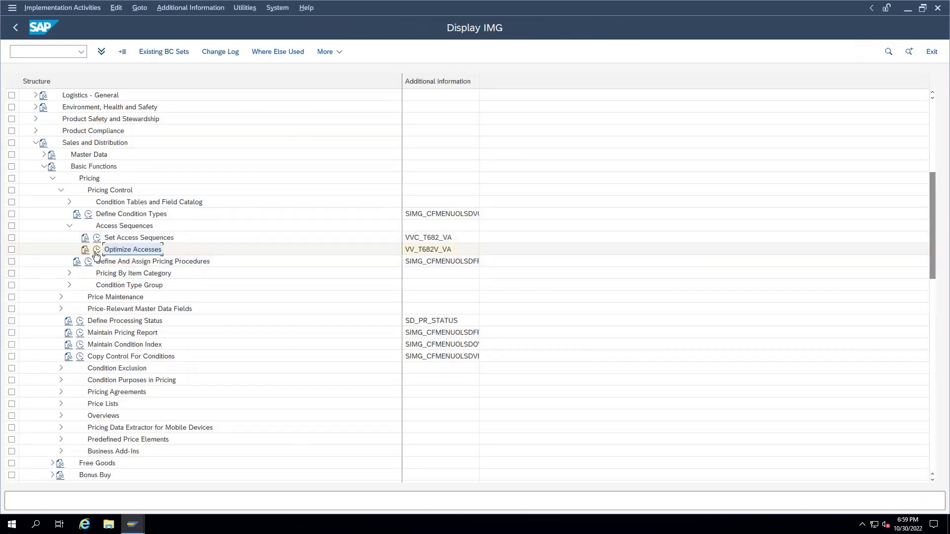
- Open Set Access Sequences, acknowledge the cross-client caution, and position the access sequence list at K307
click(96, 239)
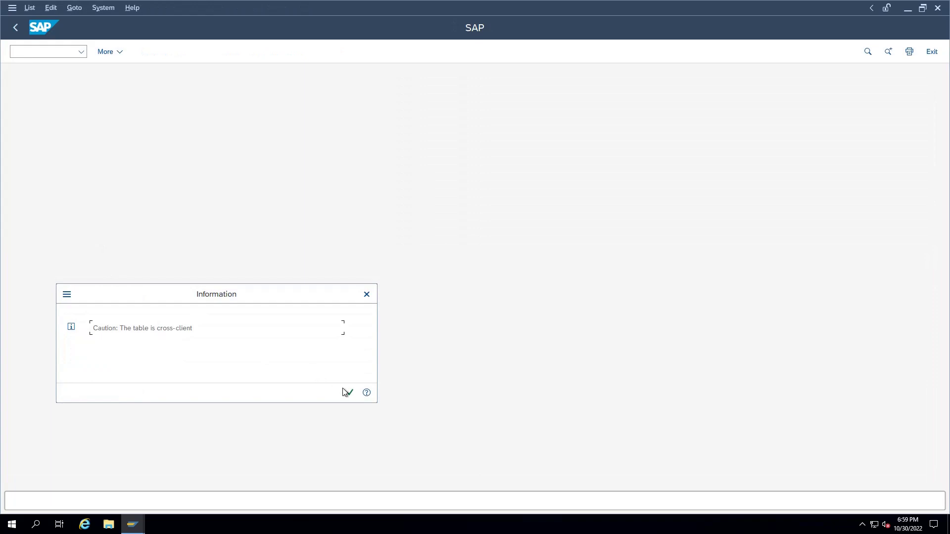
click(348, 392)
click(265, 478)
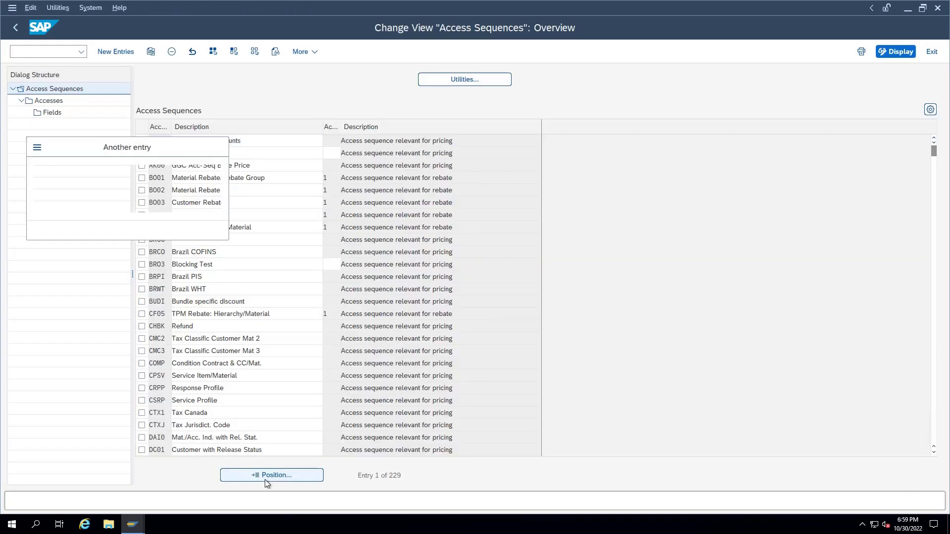
text(K307)
key(Return)
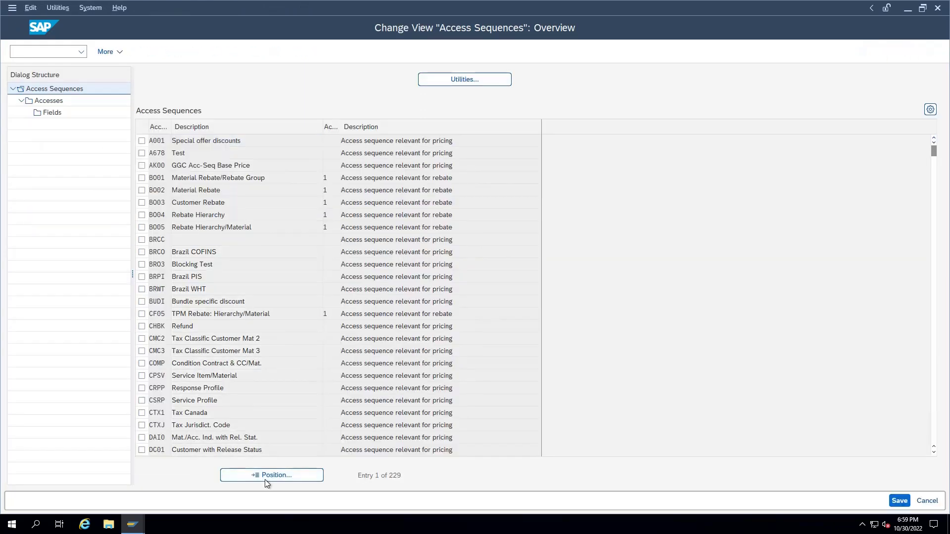
- Open the accesses of access sequence K307 and display the fields of its access 10
click(142, 140)
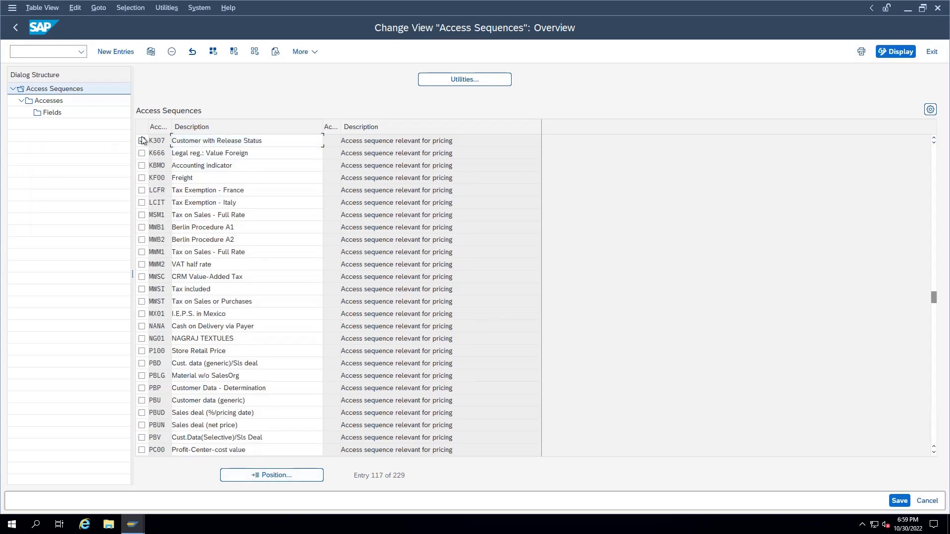
click(45, 102)
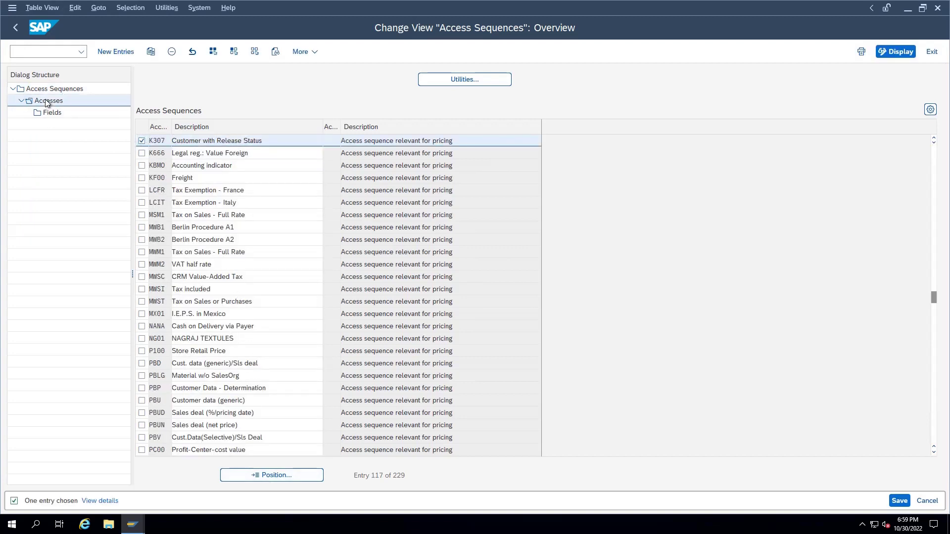
drag(188, 141, 170, 142)
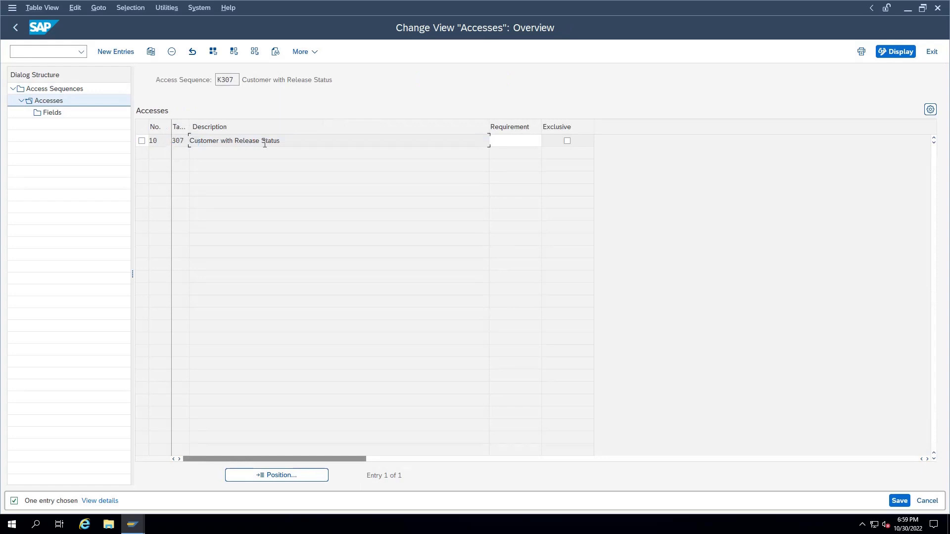
drag(280, 141, 159, 141)
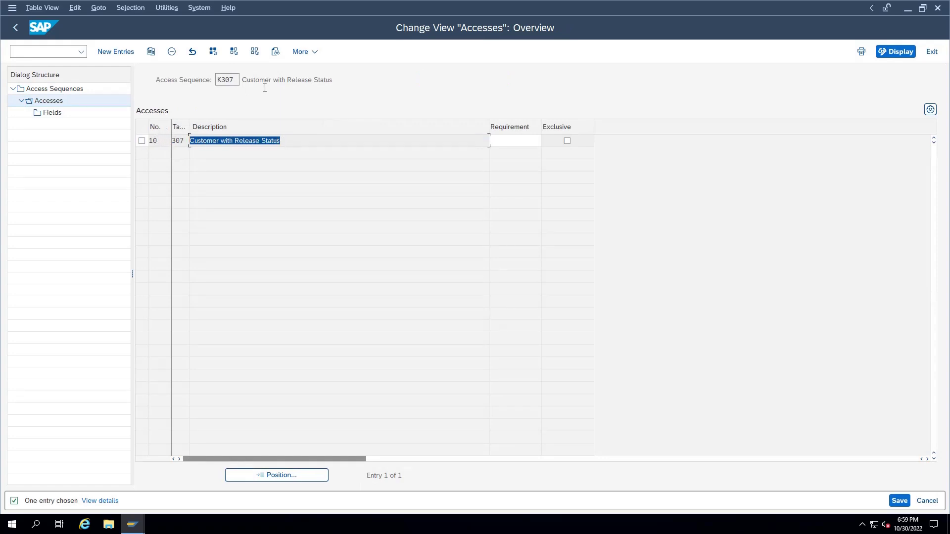
click(148, 140)
click(52, 112)
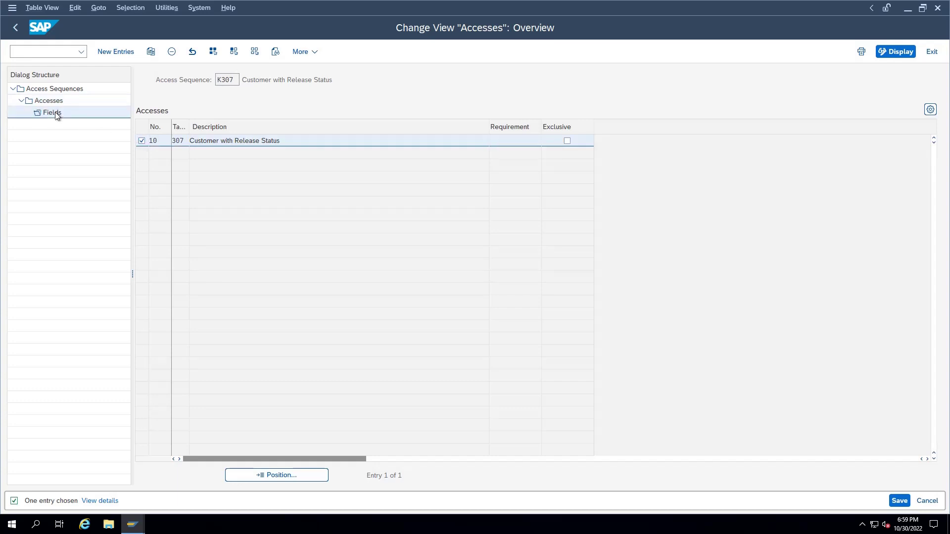
- Examine the field descriptions for access 10 of K307, from sales organization to processing status, and the access sequence key
click(447, 157)
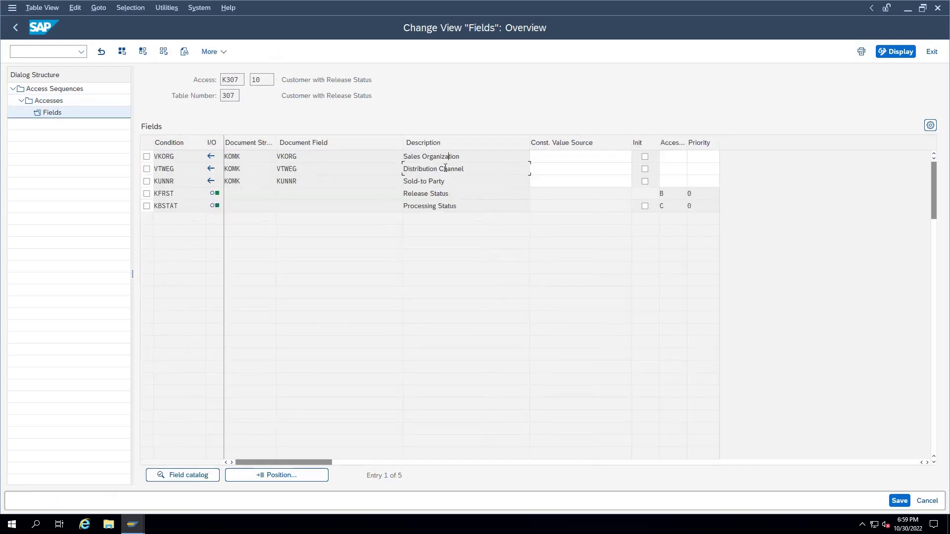
click(442, 193)
drag(466, 158, 400, 157)
drag(465, 172, 386, 207)
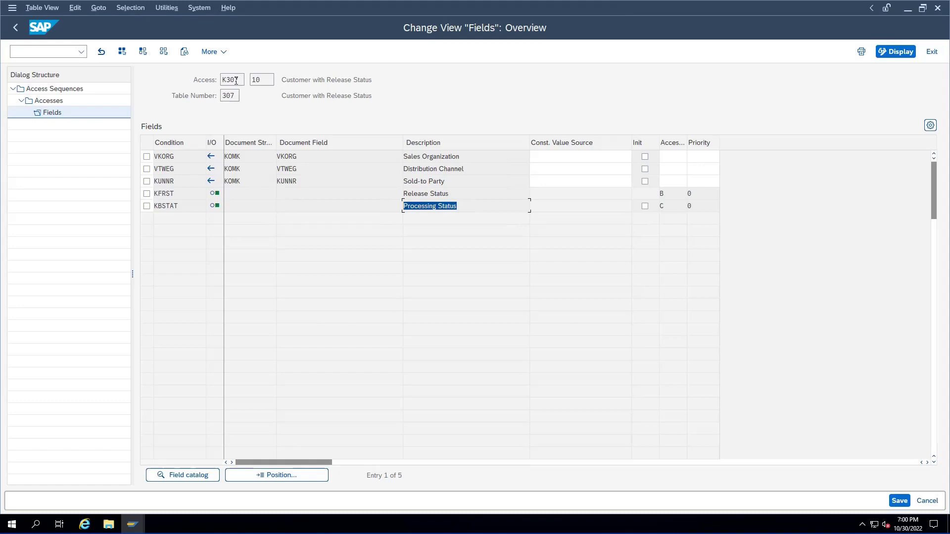
double_click(243, 81)
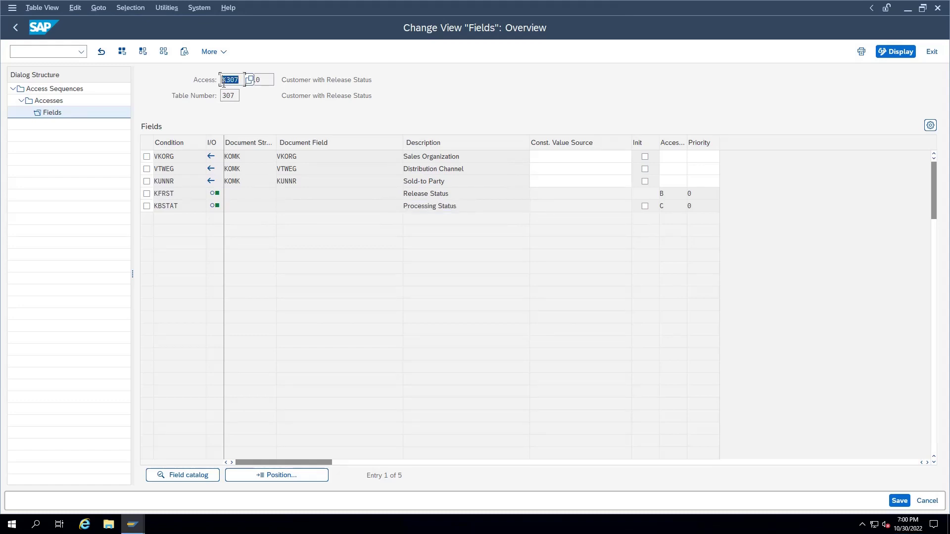
click(52, 112)
click(462, 160)
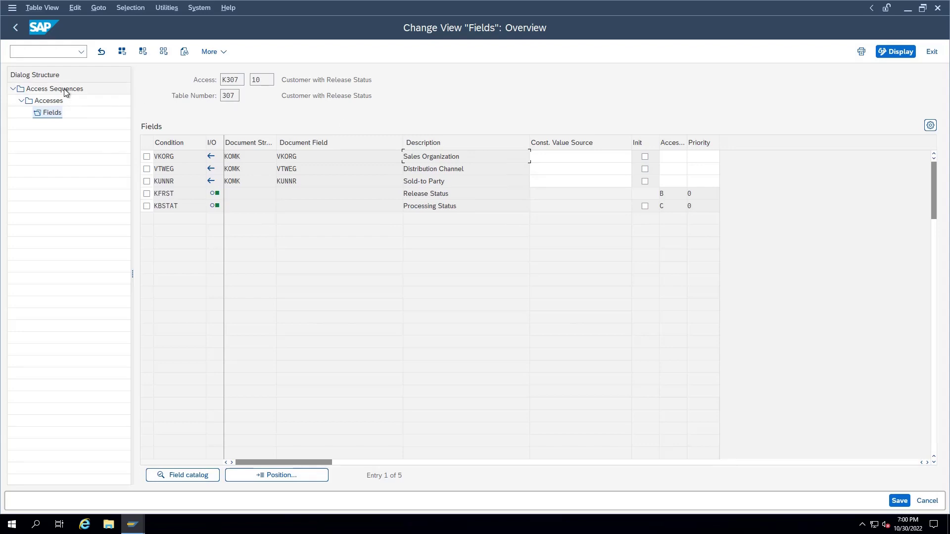
double_click(242, 80)
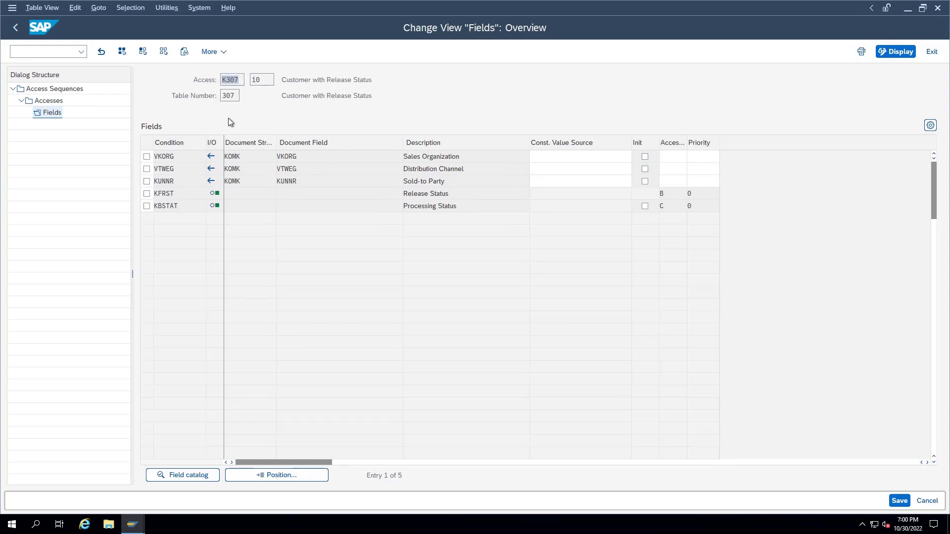
- Switch to Create Condition Records and open the fast entry screen for condition type K007
key(shift+F3)
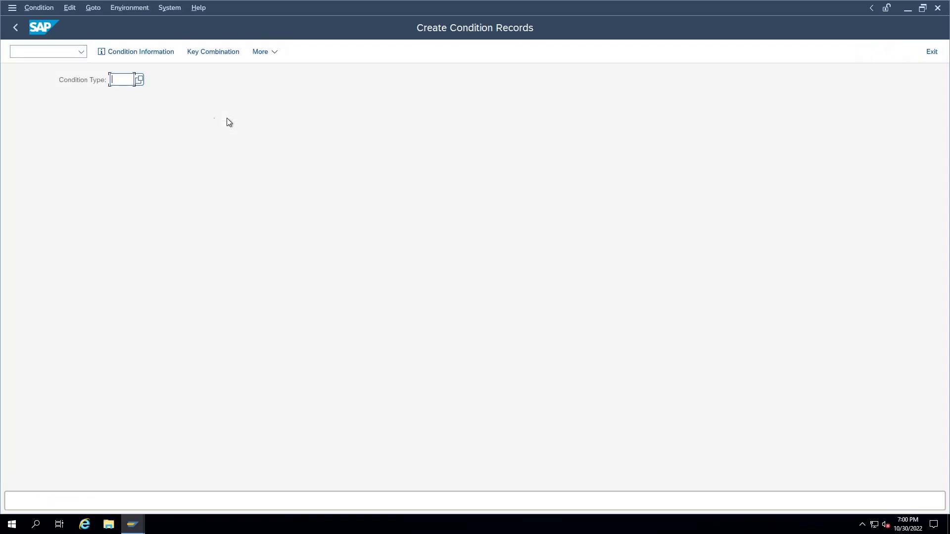
text(K007)
key(Return)
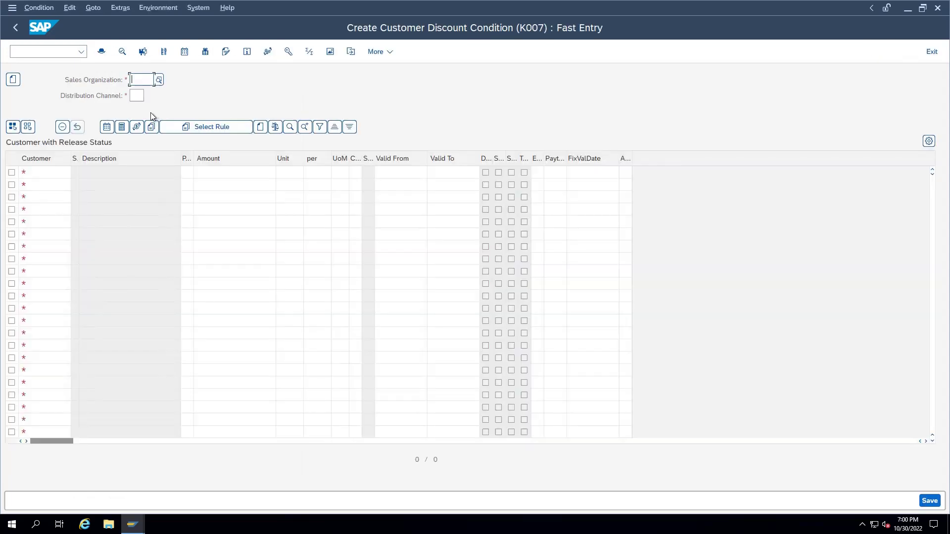
- Examine the sales organization, distribution channel, customer and amount fields of the K007 fast entry, and leave without entering a record
click(49, 175)
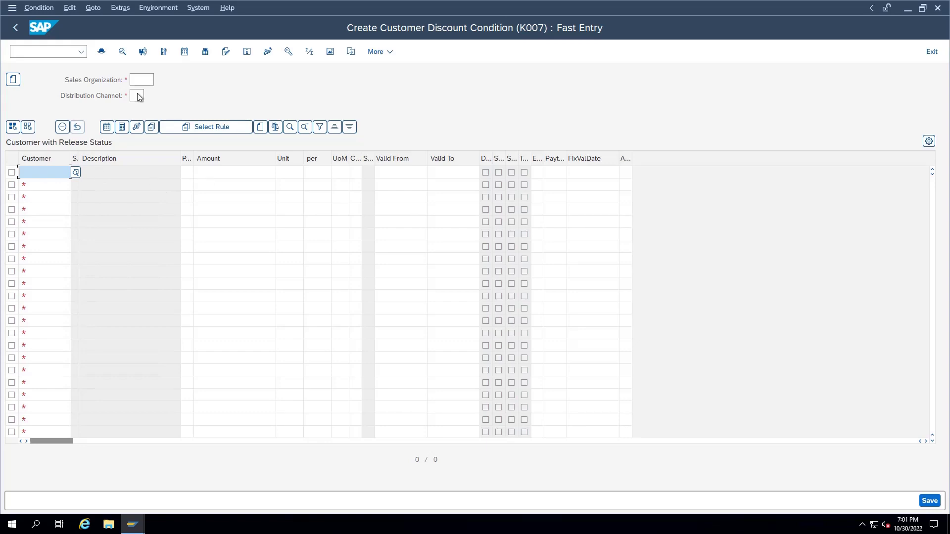
click(221, 170)
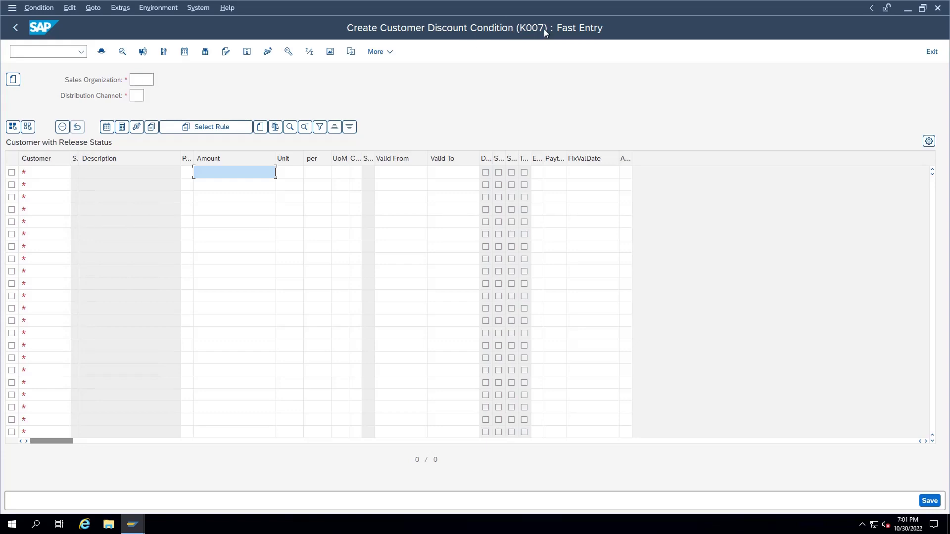
click(141, 80)
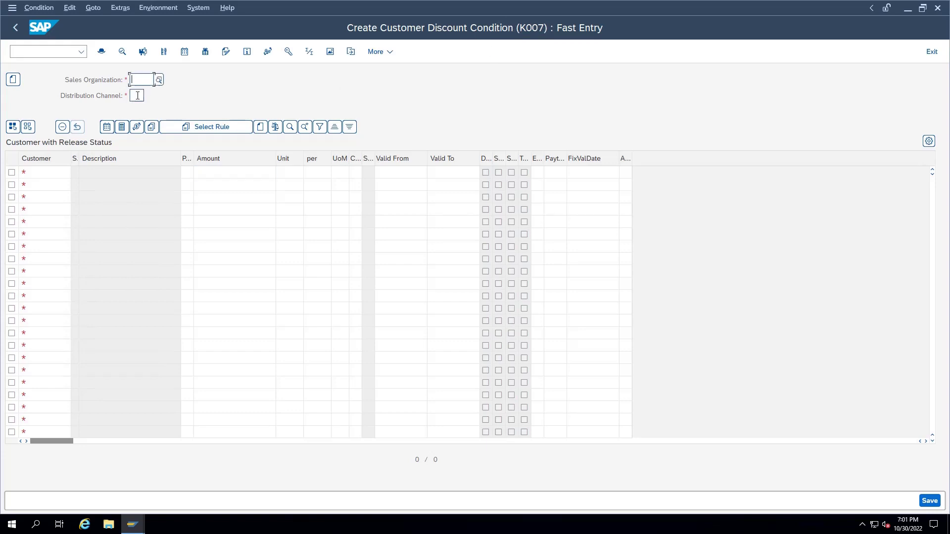
click(139, 95)
click(65, 171)
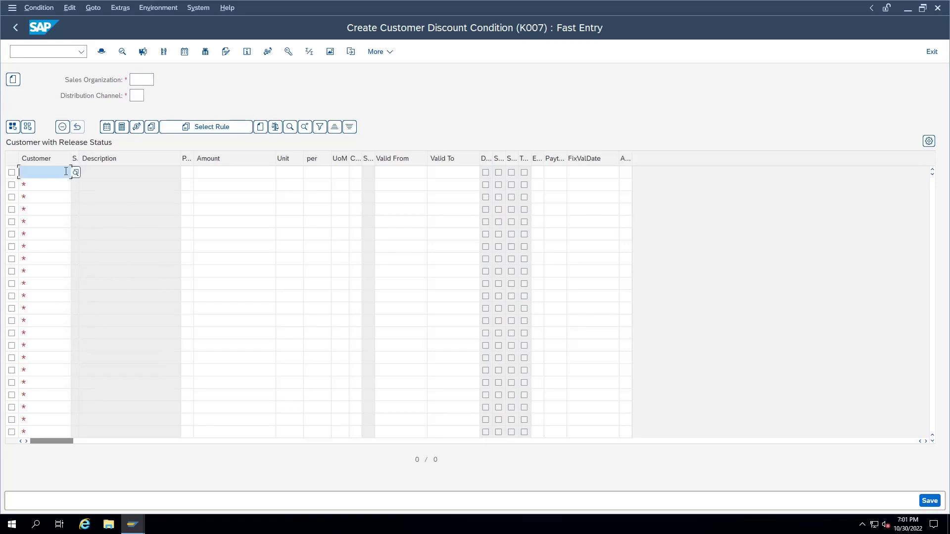
click(256, 177)
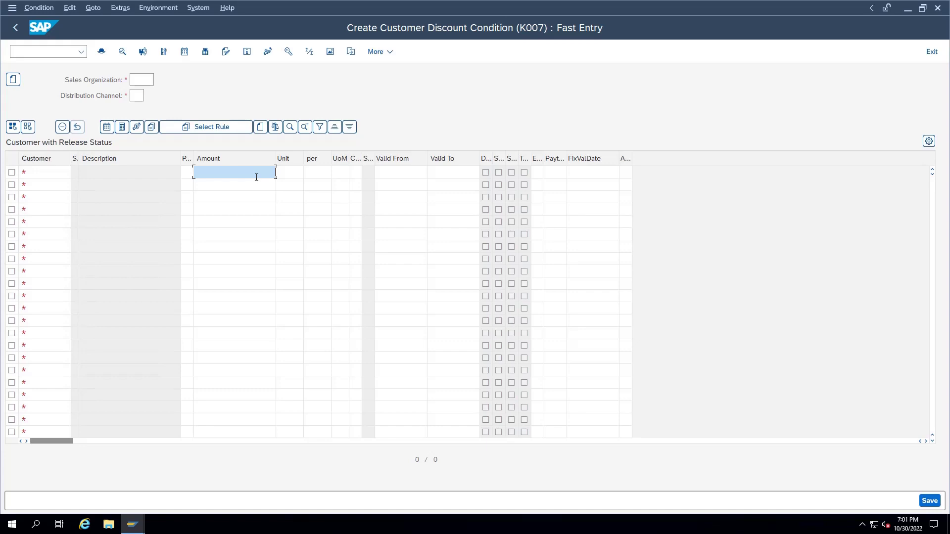
key(F3)
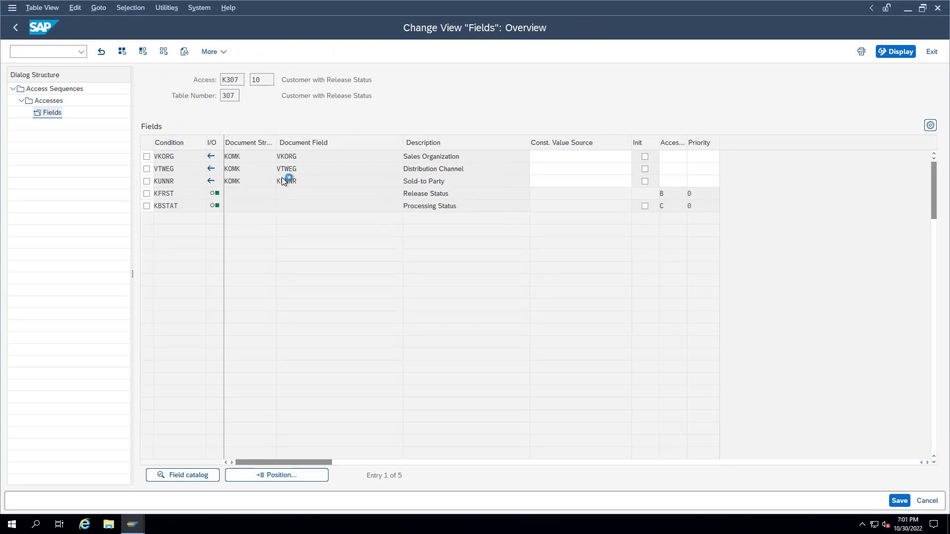
- Return to the access sequences, review the accesses of freight sequence KF00, and open the fields of access 10
click(44, 100)
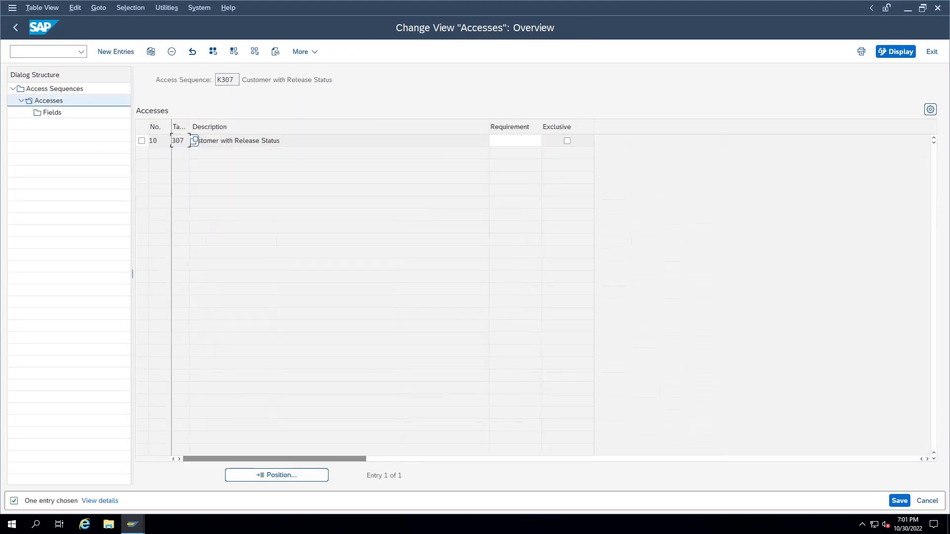
key(F3)
click(141, 179)
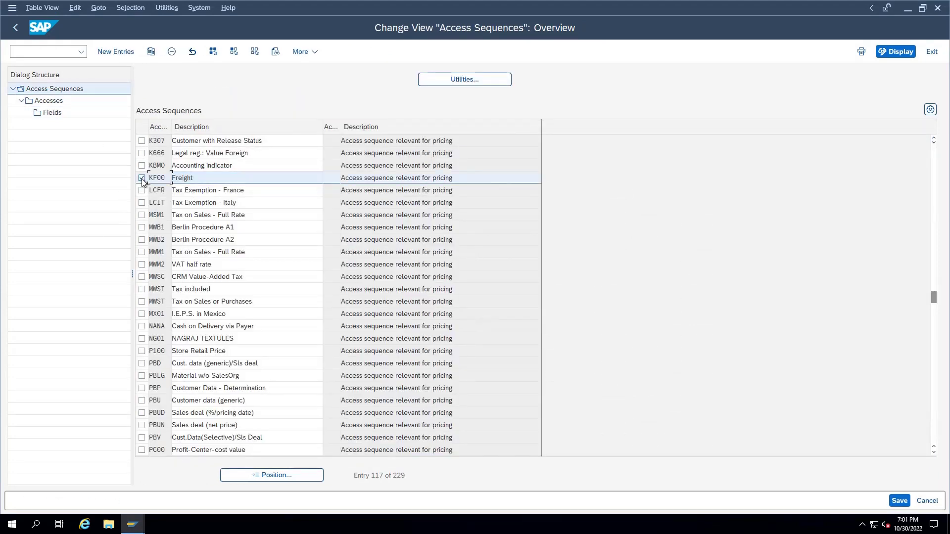
click(56, 102)
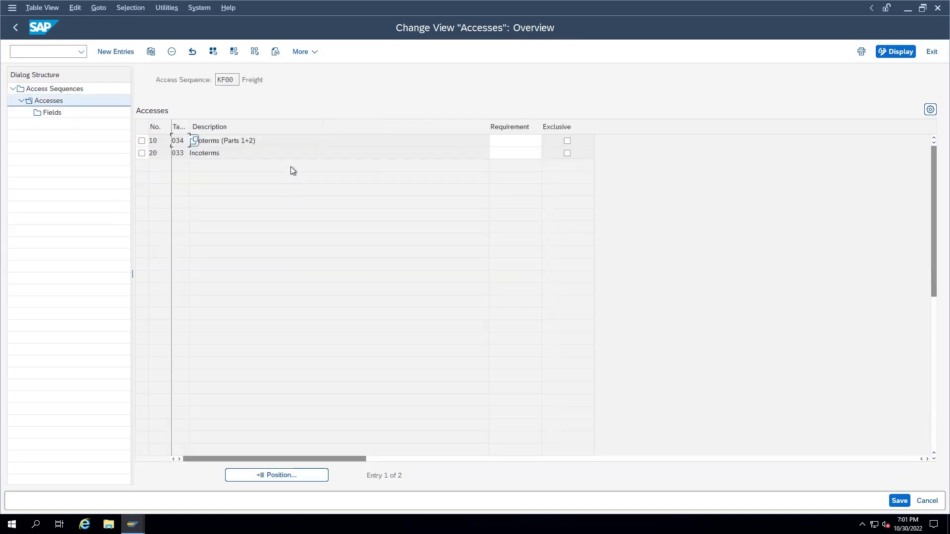
drag(286, 140, 191, 154)
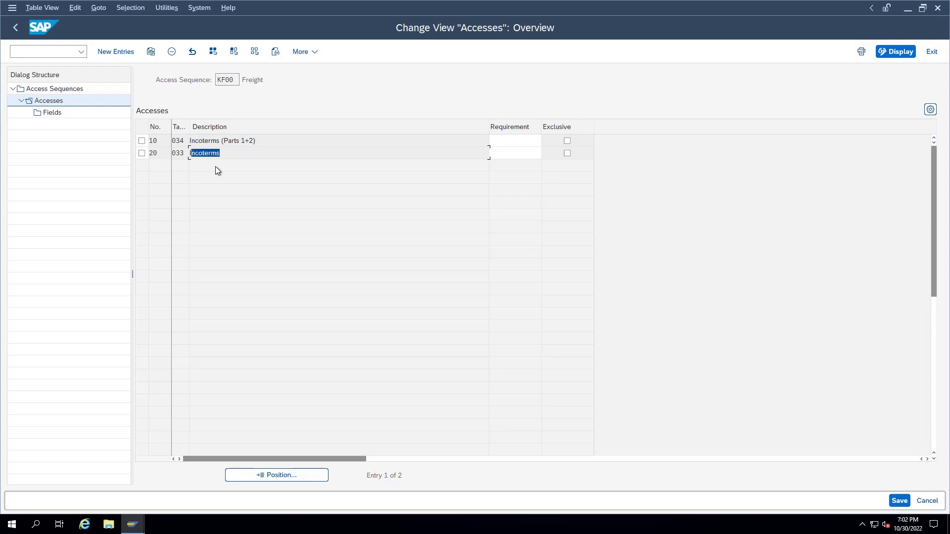
click(139, 142)
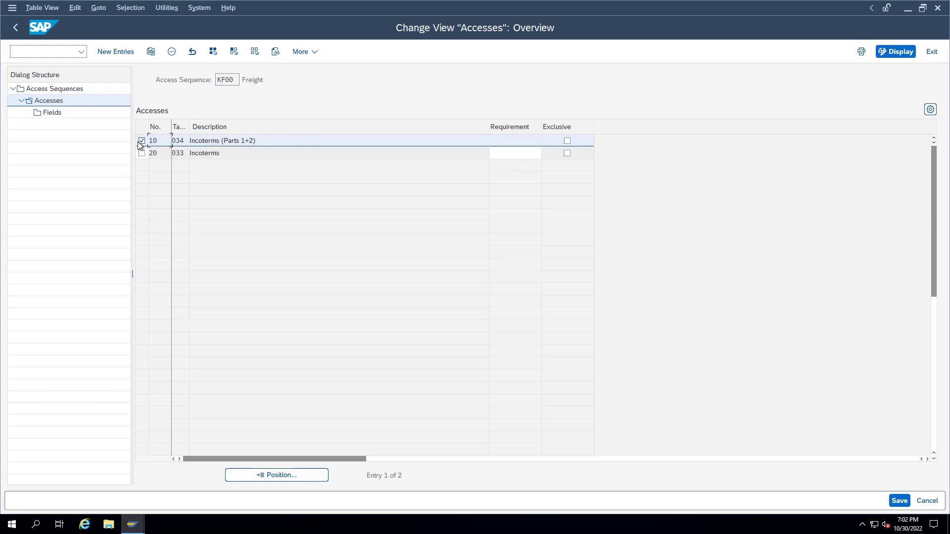
double_click(52, 114)
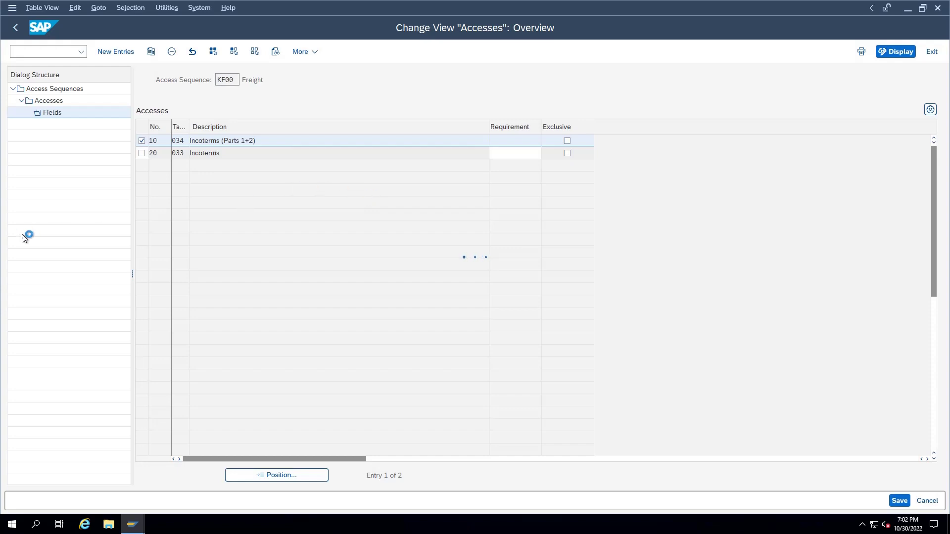
- Examine the fields of access 10 of freight sequence KF00, from sales organization to Incoterms (Part 2)
drag(461, 157, 367, 174)
drag(429, 181, 392, 215)
click(411, 210)
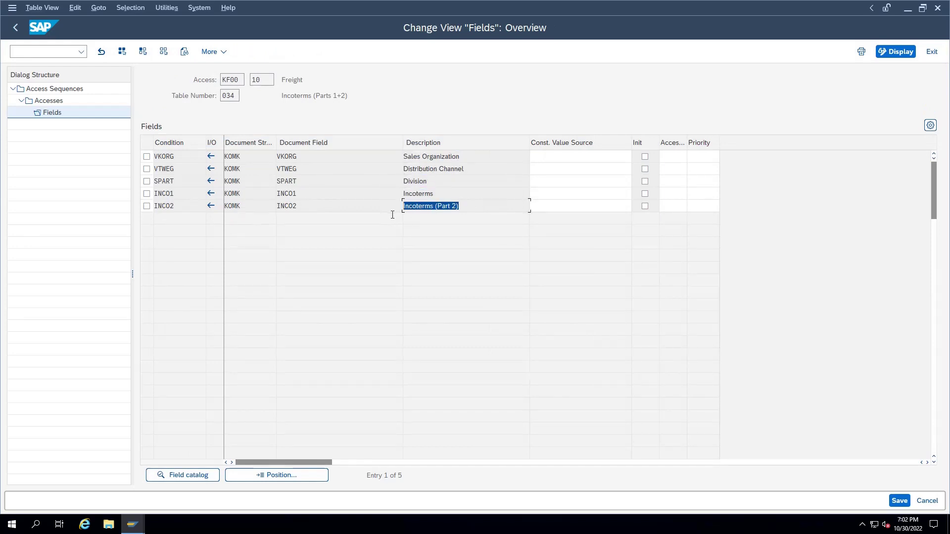
click(298, 210)
- Open the fields of access 20 of freight sequence KF00 and examine its division and Incoterms fields and access number
double_click(48, 101)
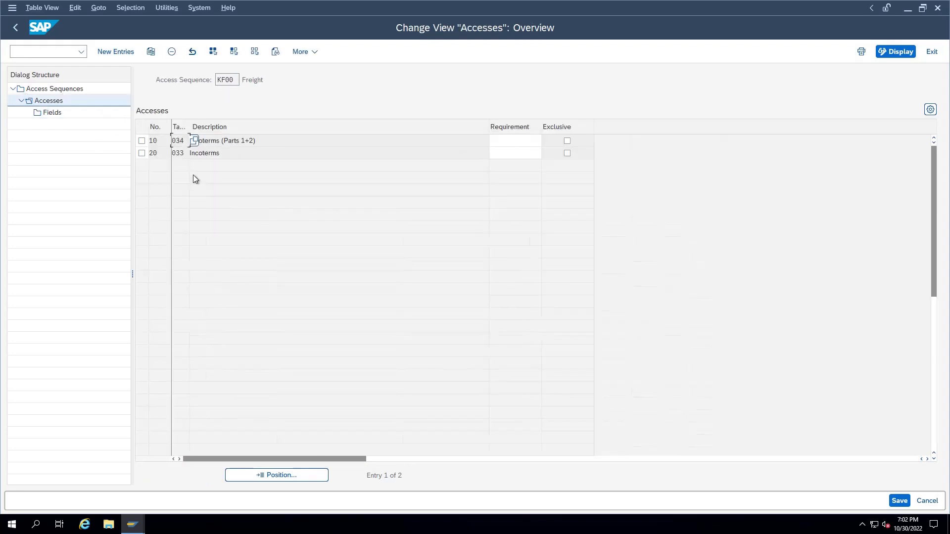
click(142, 153)
double_click(50, 112)
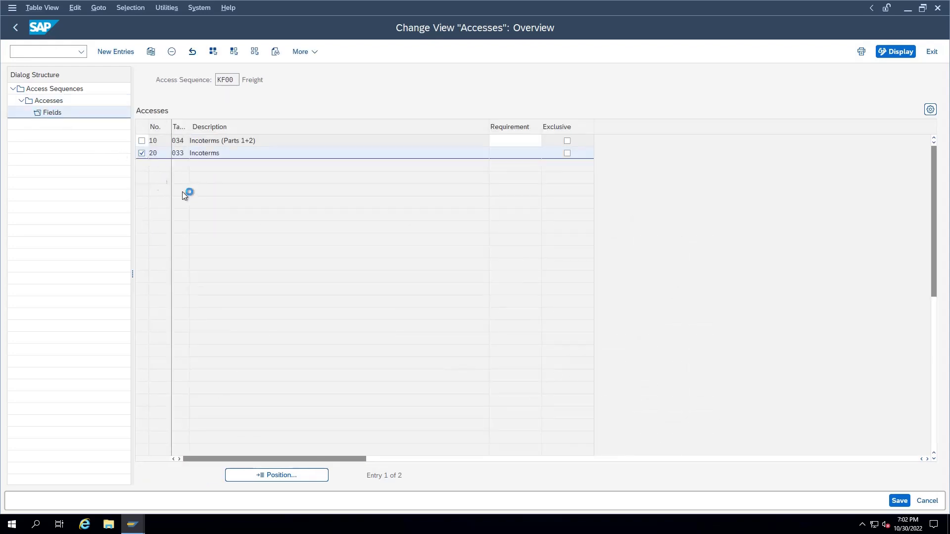
double_click(434, 183)
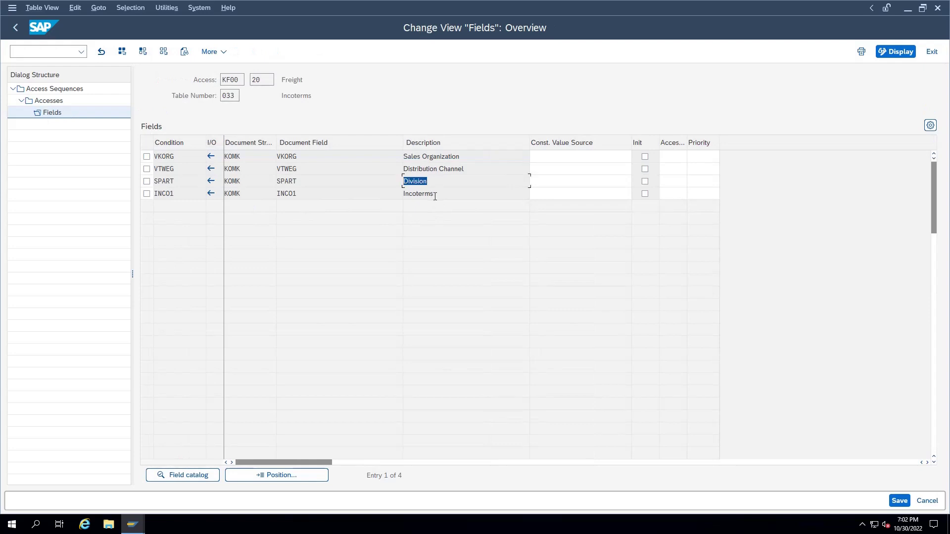
double_click(435, 196)
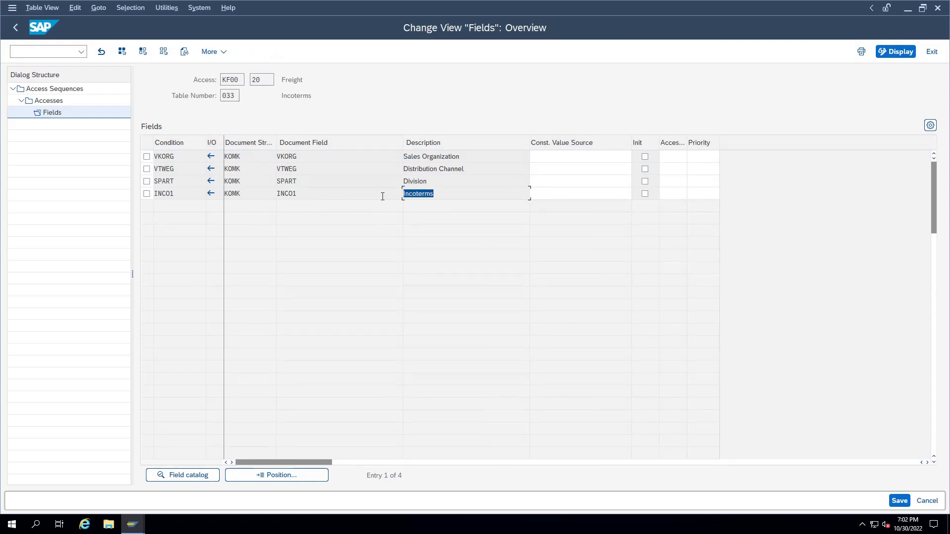
drag(322, 195, 270, 195)
drag(269, 80, 244, 80)
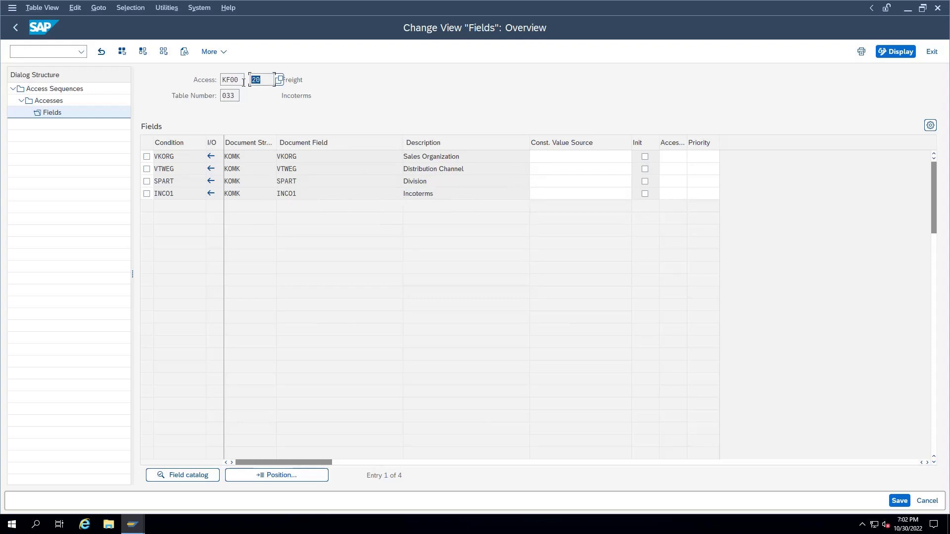
- Return to the accesses of KF00 and compare the sequence key with the Shipping / Freight condition type in the Excel sheet
double_click(54, 105)
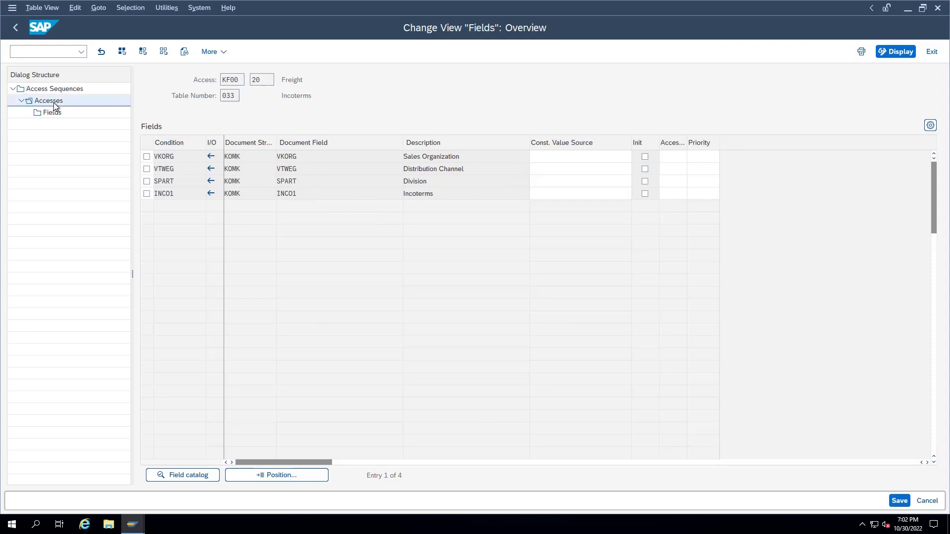
double_click(159, 141)
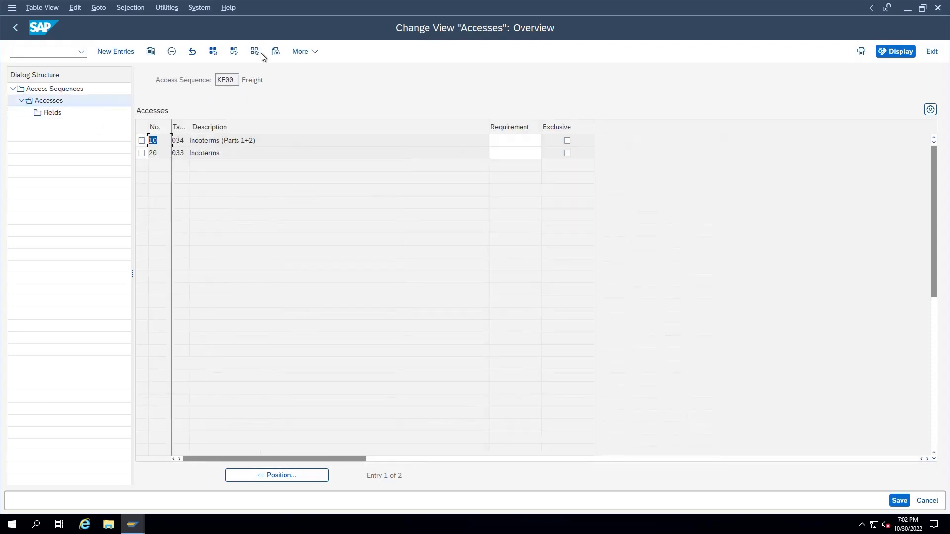
drag(237, 82, 186, 82)
click(232, 82)
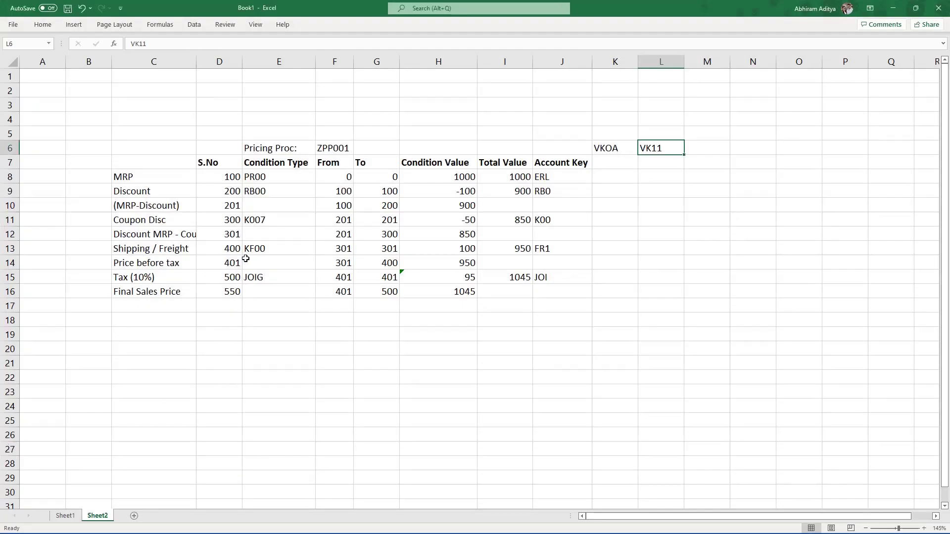
click(247, 251)
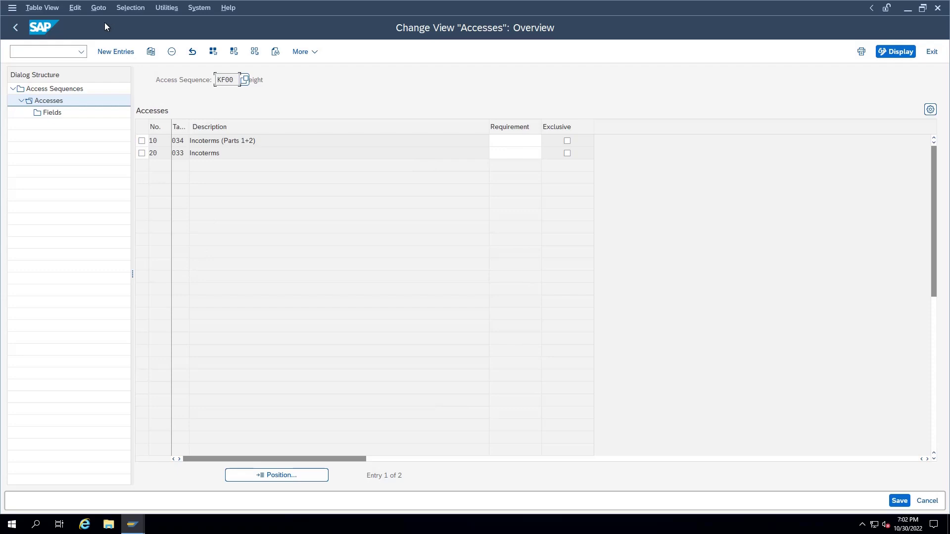
- Switch to SAP transaction VK11 and open the fast entry for condition type KF00 with the key combination Incoterms (Parts 1+2)
click(60, 52)
text(/nvk11)
key(Return)
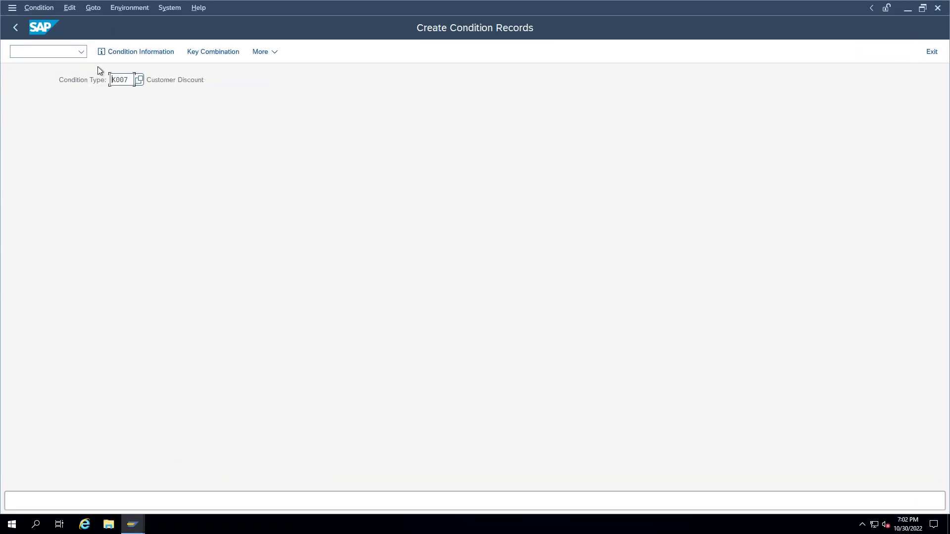
text(KF00)
key(Return)
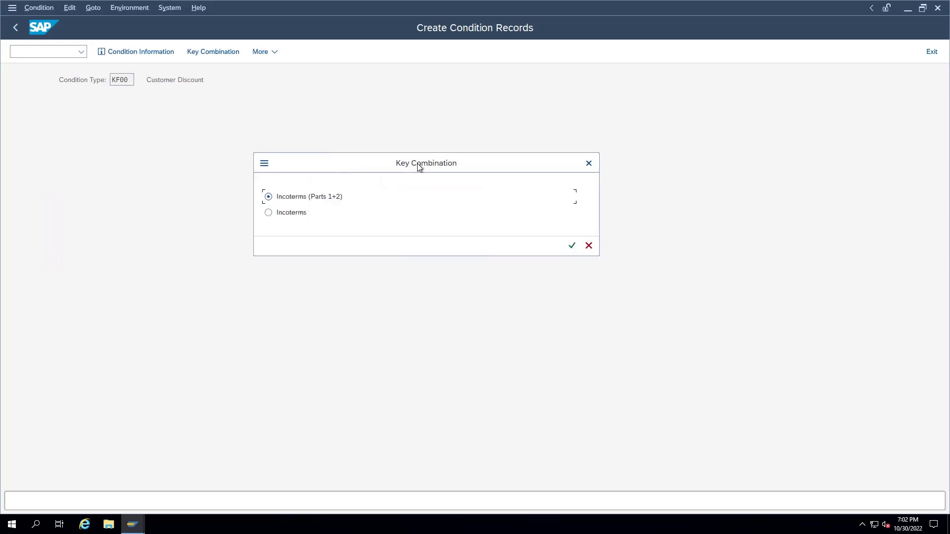
click(301, 211)
click(297, 198)
click(571, 247)
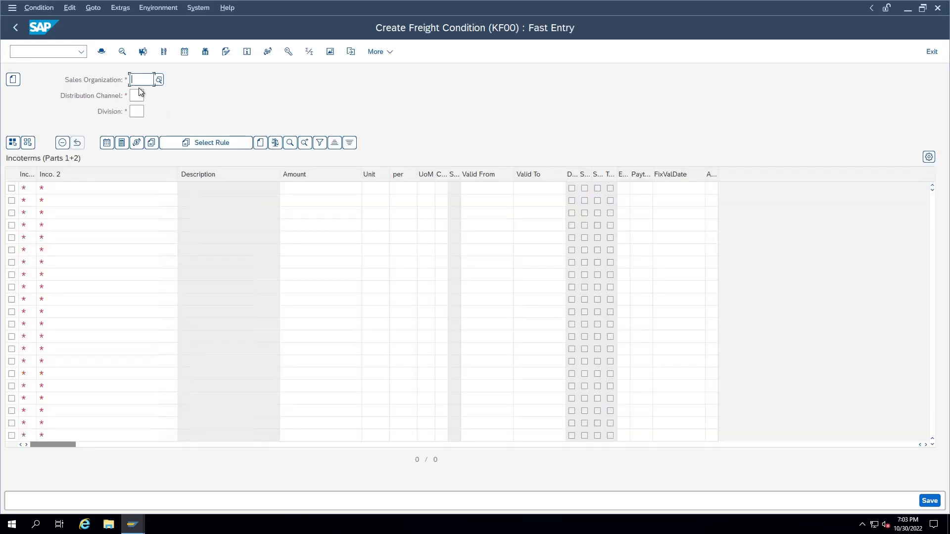
- Examine the amount and both Incoterms columns of the KF00 fast entry, and return to the pricing procedure sheet in Excel
click(315, 193)
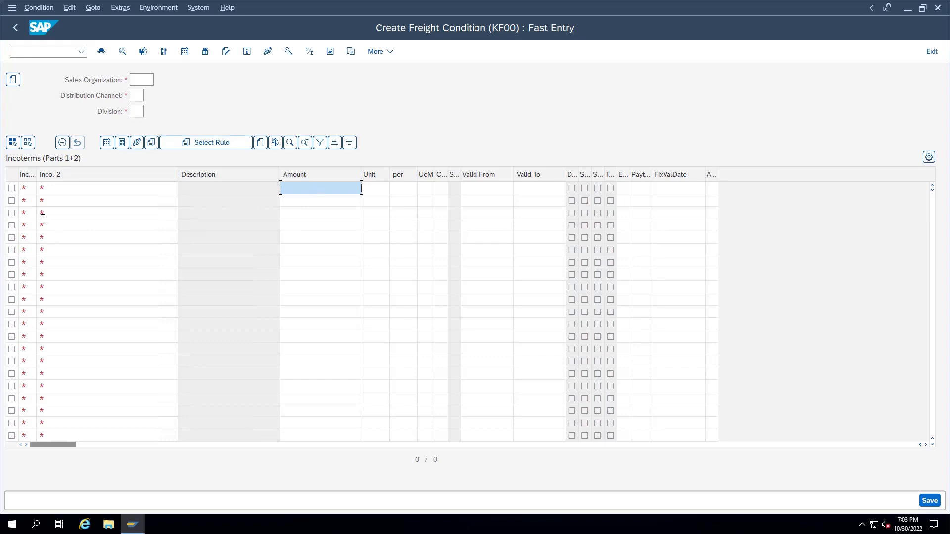
click(23, 189)
click(99, 190)
click(171, 213)
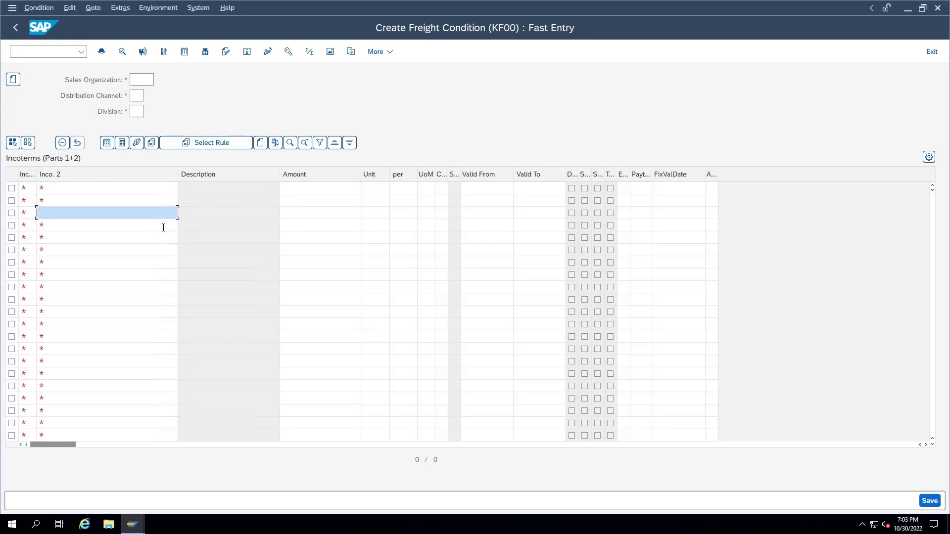
click(161, 237)
click(159, 257)
click(140, 191)
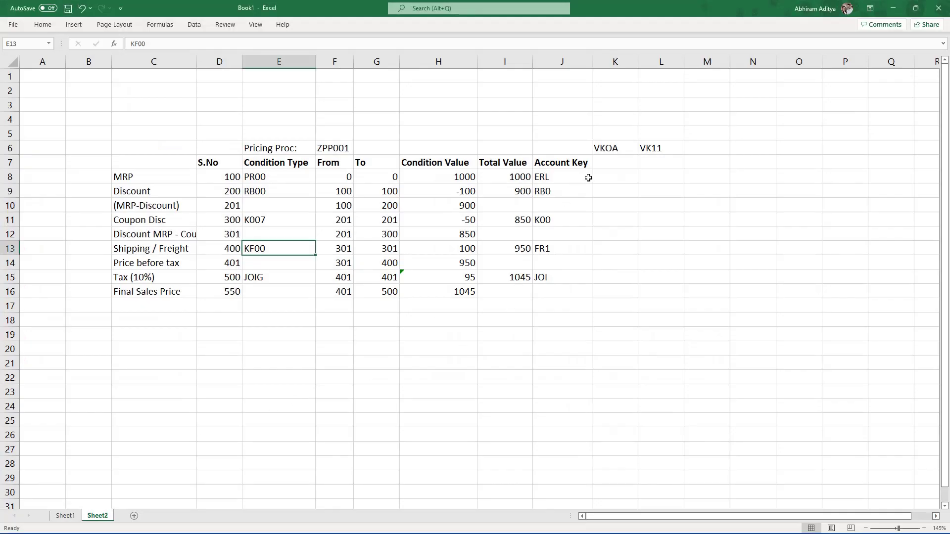
click(601, 175)
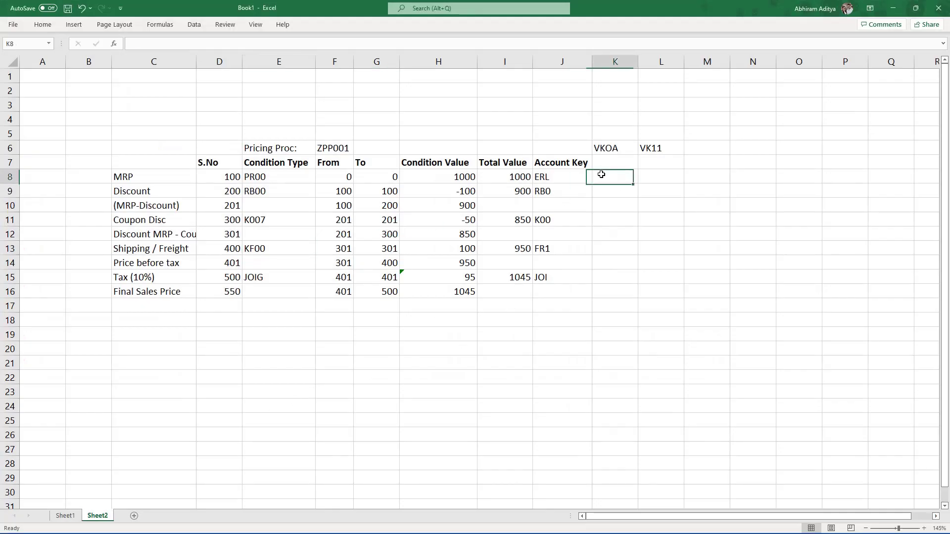
click(658, 176)
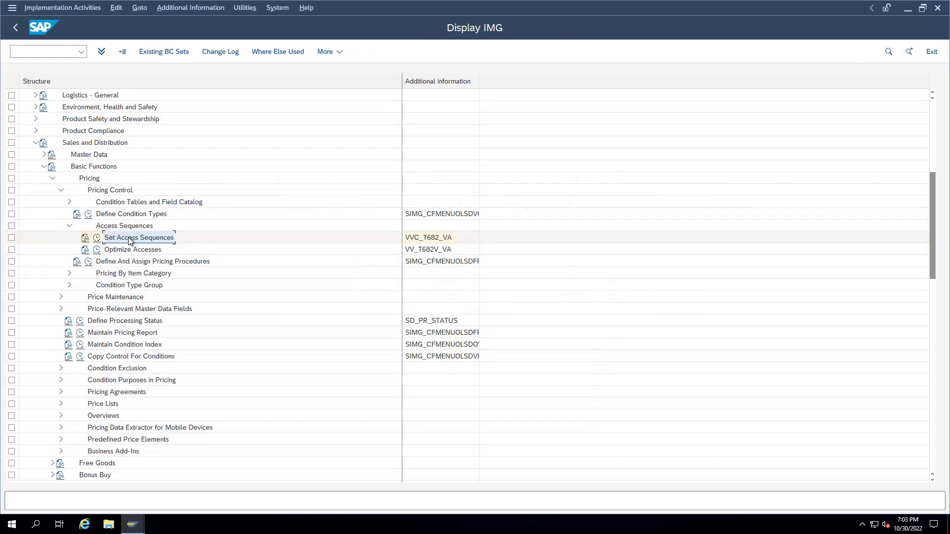
- Switch to the SAP IMG, review the pricing control activities, and open Set Pricing Procedures under Define And Assign Pricing Procedures
click(130, 252)
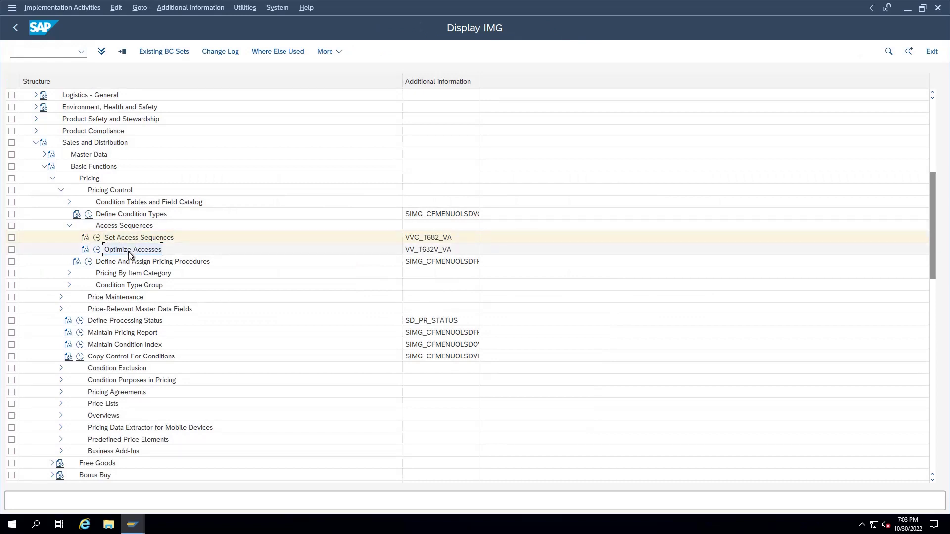
click(102, 217)
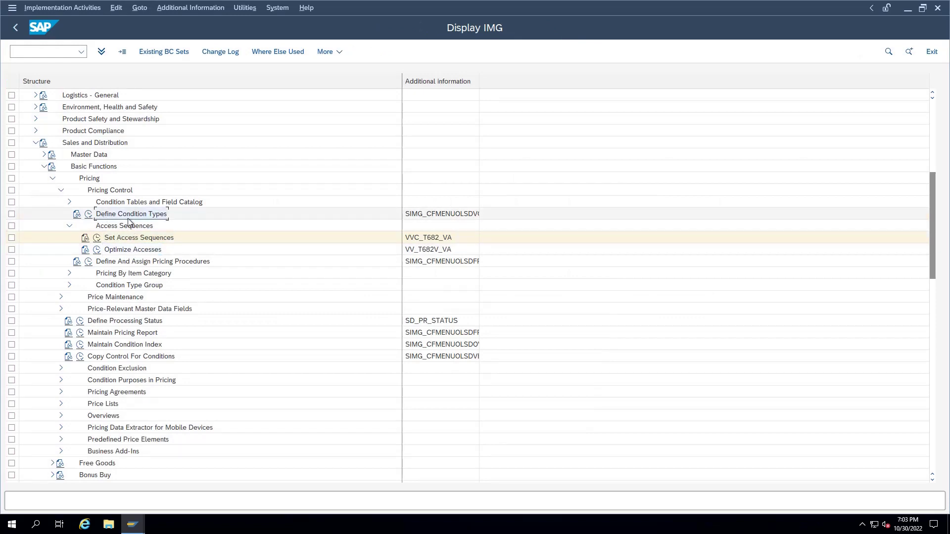
click(144, 261)
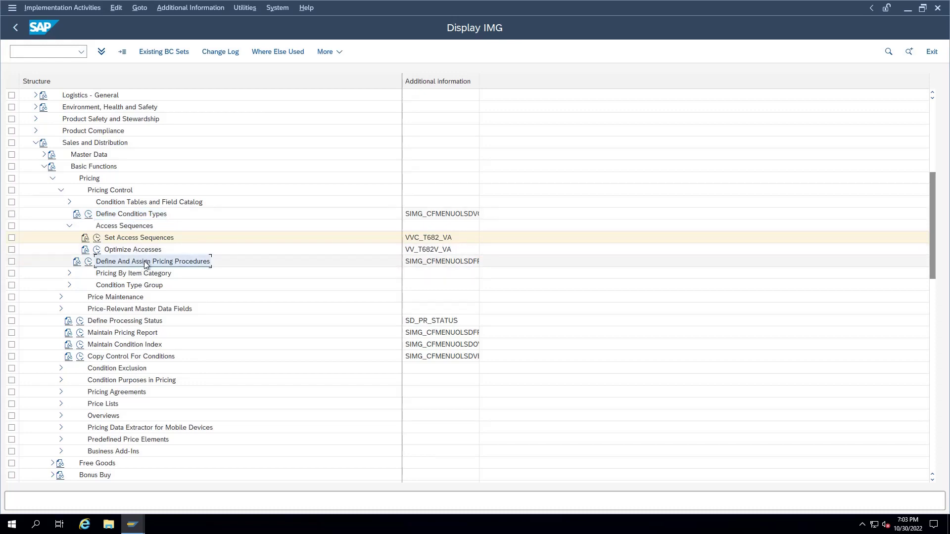
click(89, 261)
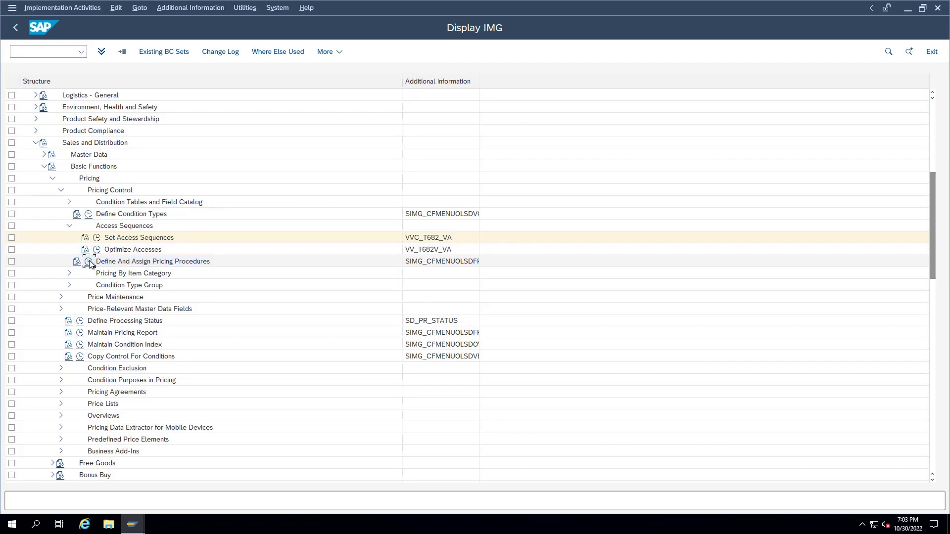
drag(166, 84, 286, 78)
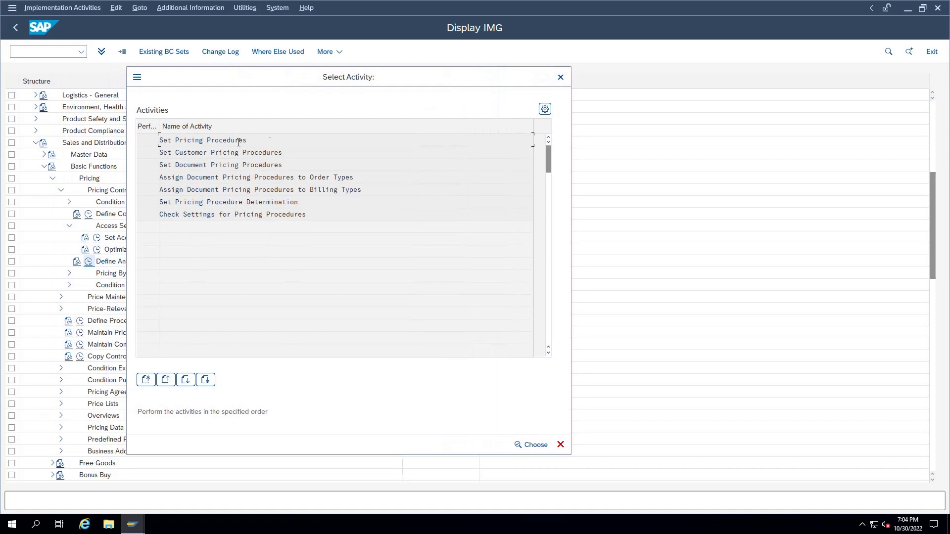
drag(246, 142, 159, 141)
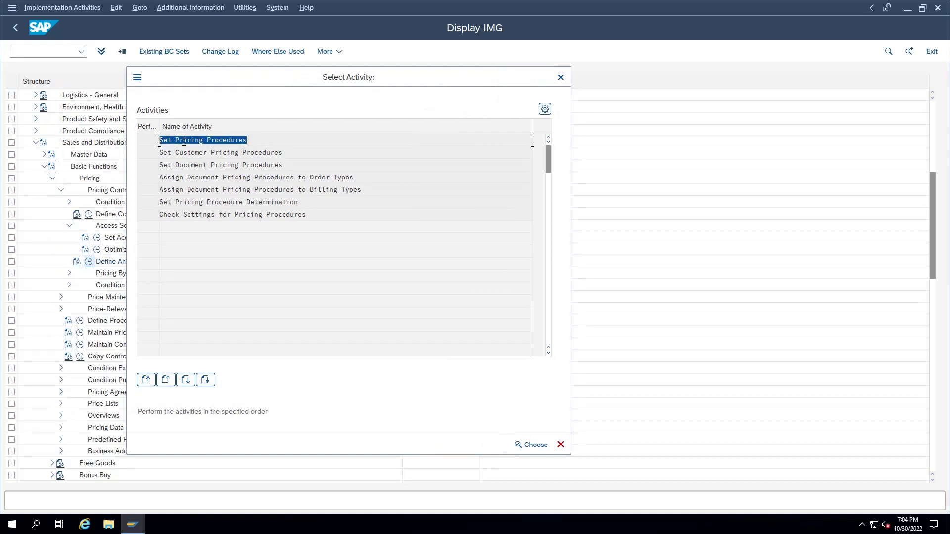
double_click(183, 143)
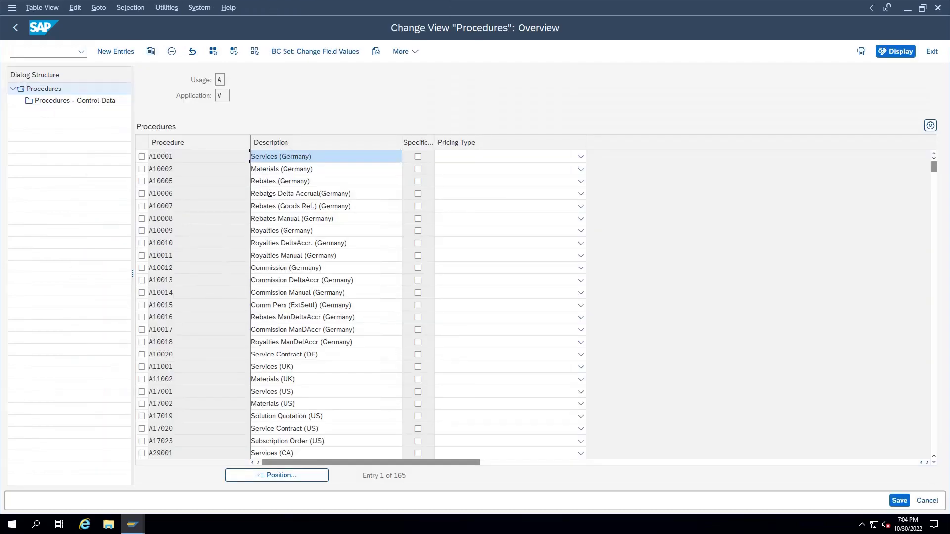
- Find procedure GT7000 Standard GTM-Sales in the procedures list and open its control data
click(276, 305)
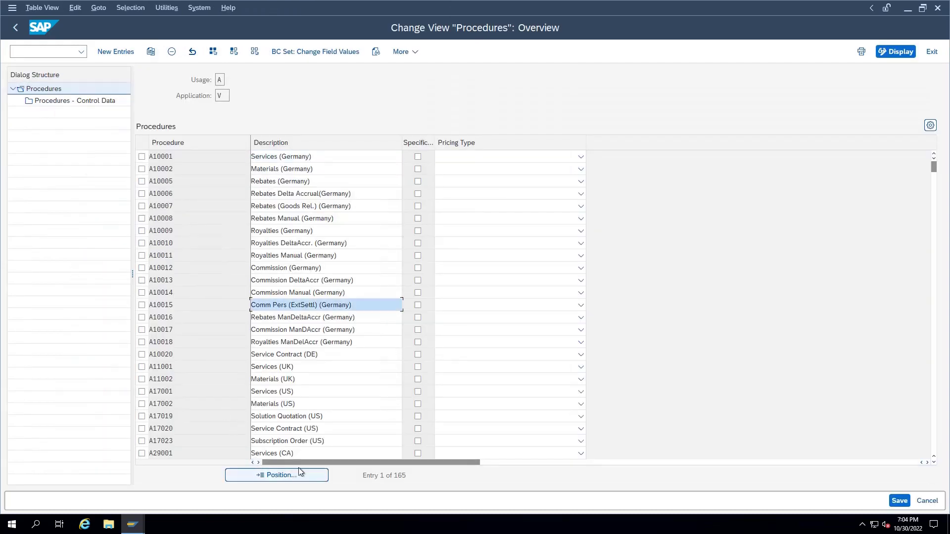
drag(935, 173, 934, 236)
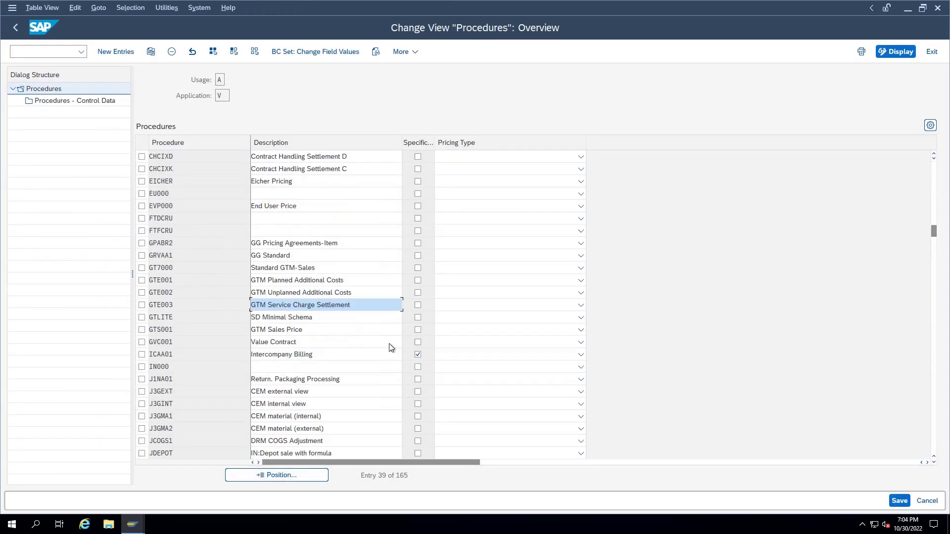
click(141, 269)
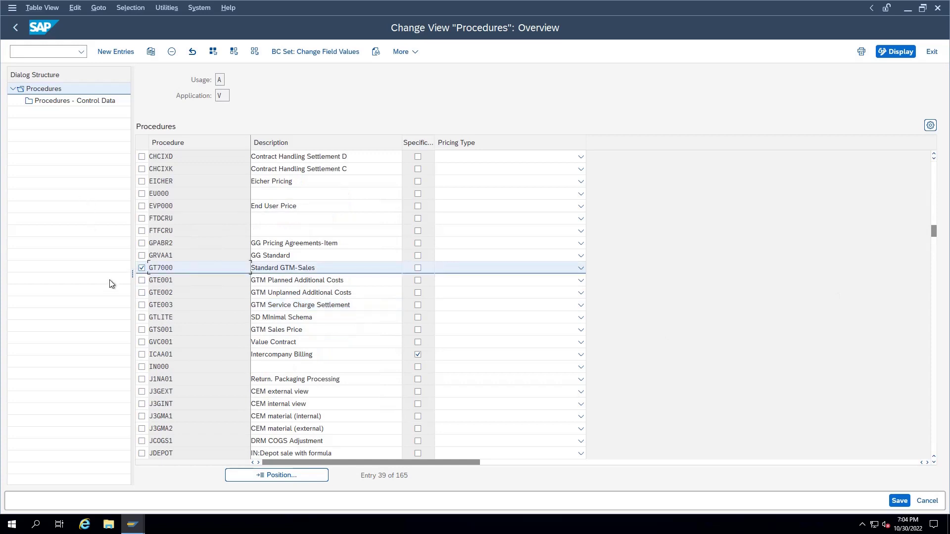
double_click(57, 101)
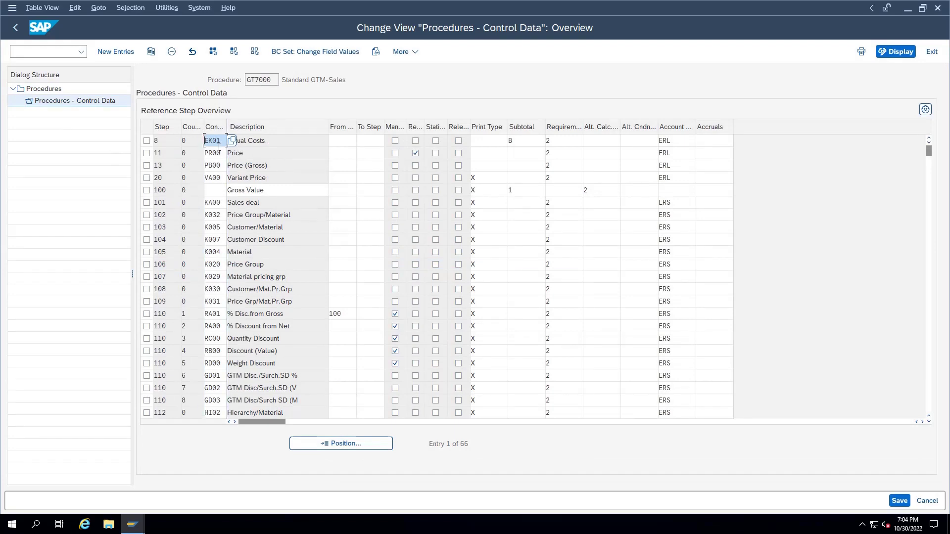
- Examine the steps, condition types and account keys of procedure GT7000, and return to the pricing procedure activity selection
click(218, 252)
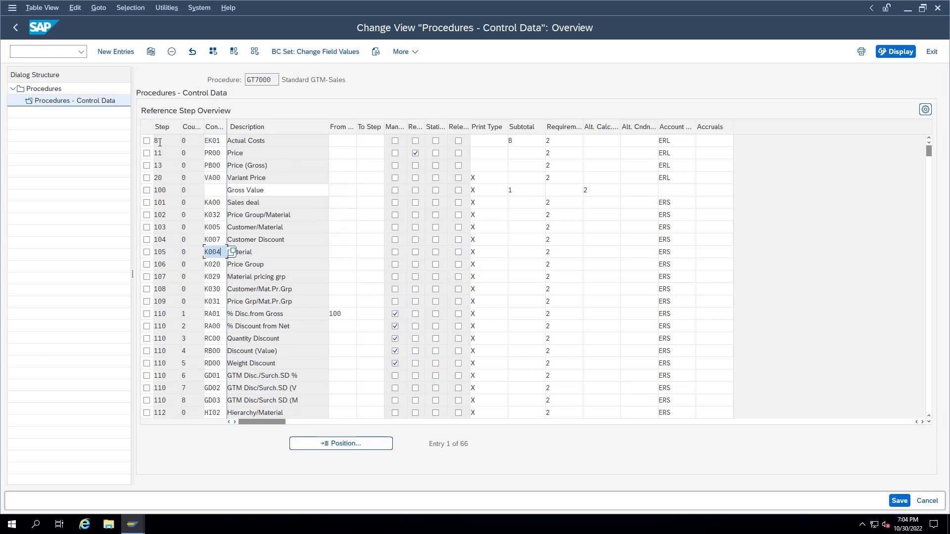
click(169, 214)
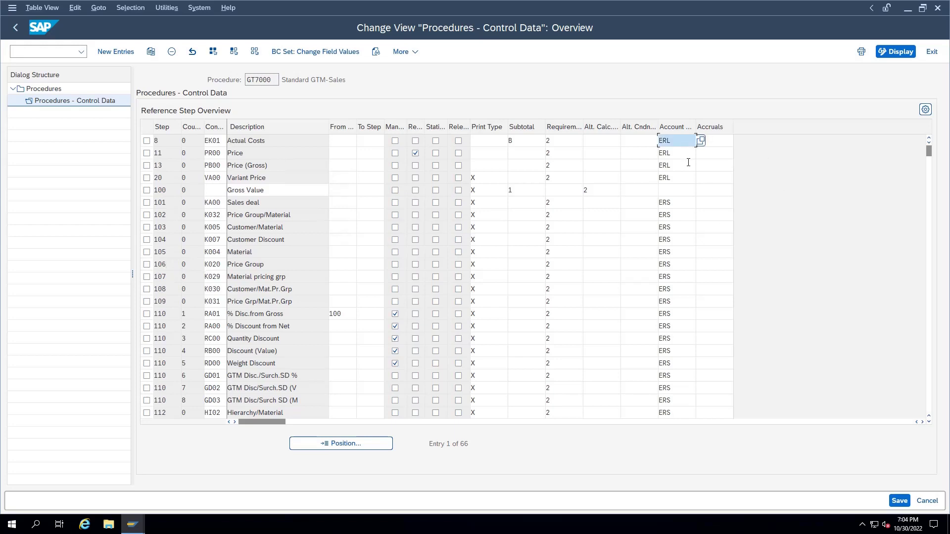
click(682, 254)
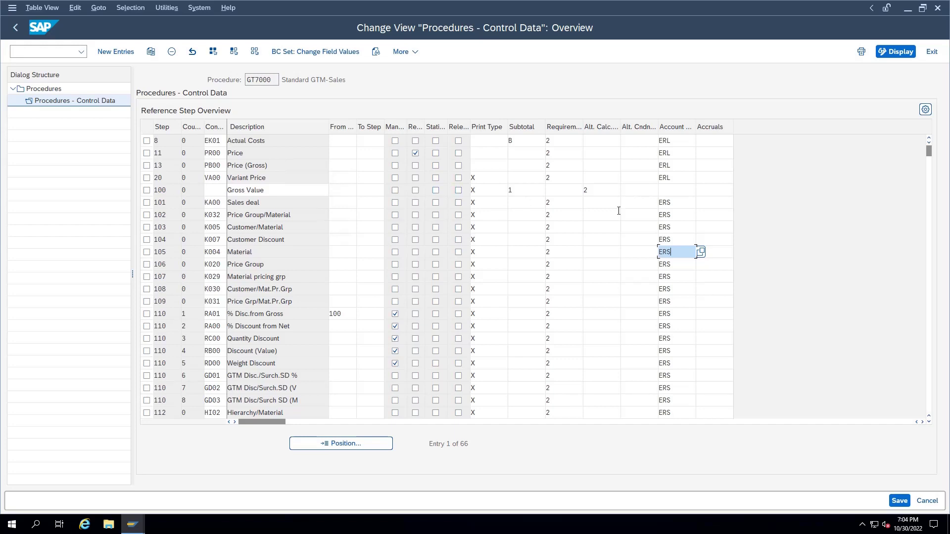
click(679, 193)
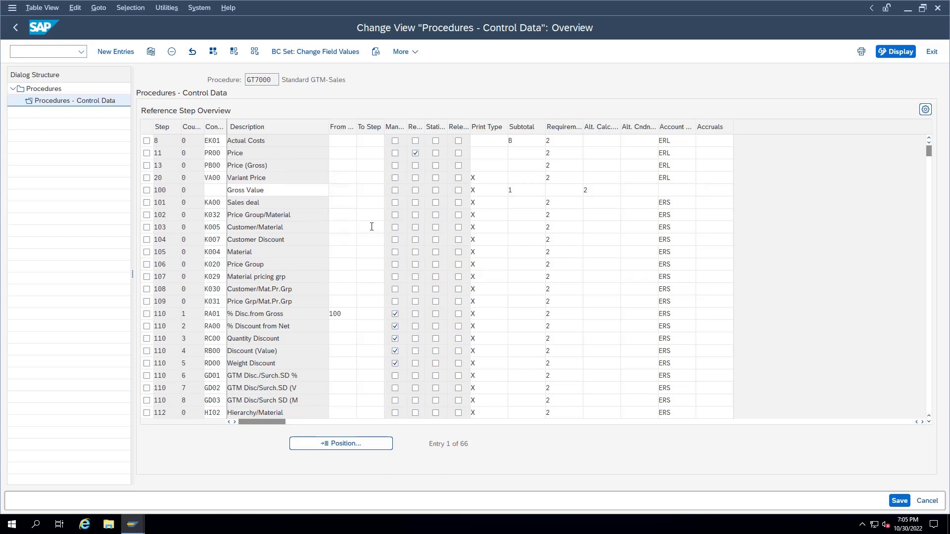
key(F3)
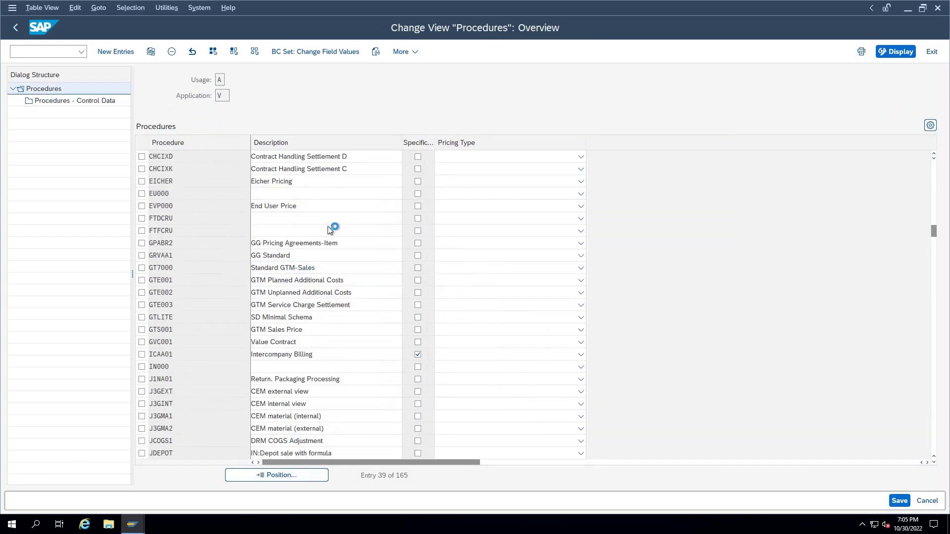
key(F3)
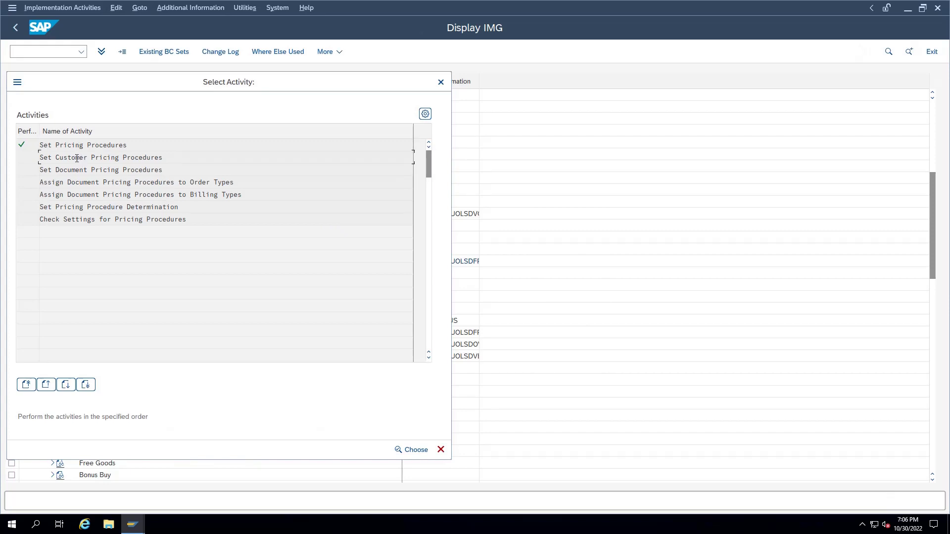
- Open Set Customer Pricing Procedures and examine the existing procedure keys and their descriptions
double_click(118, 157)
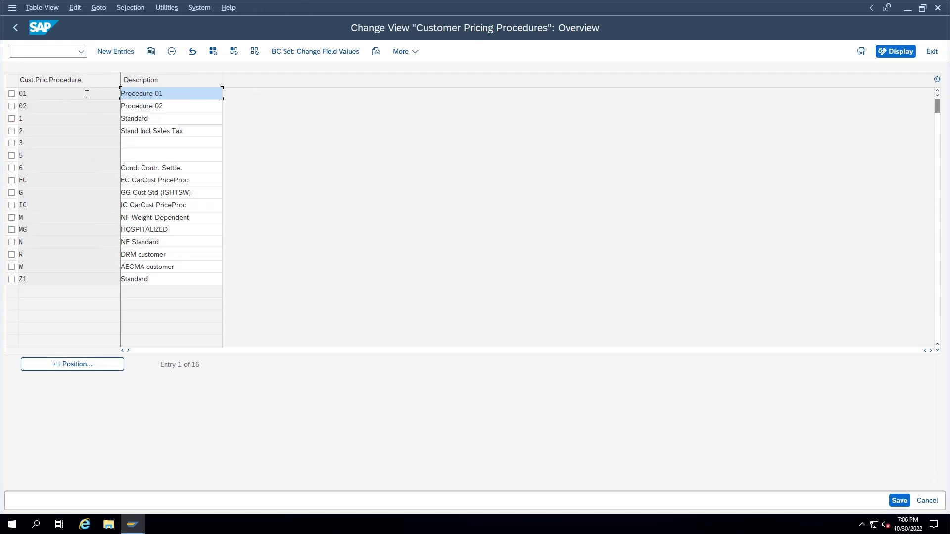
click(43, 96)
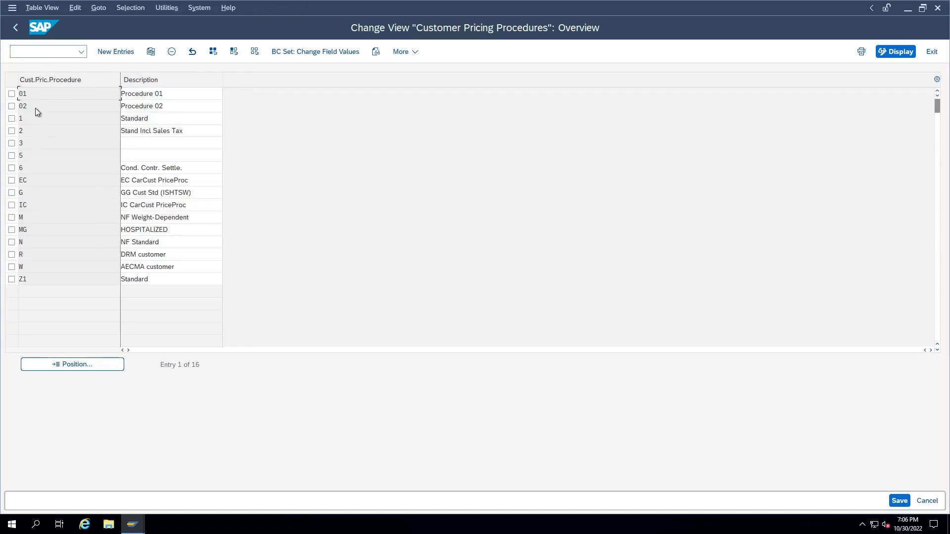
double_click(22, 106)
double_click(169, 129)
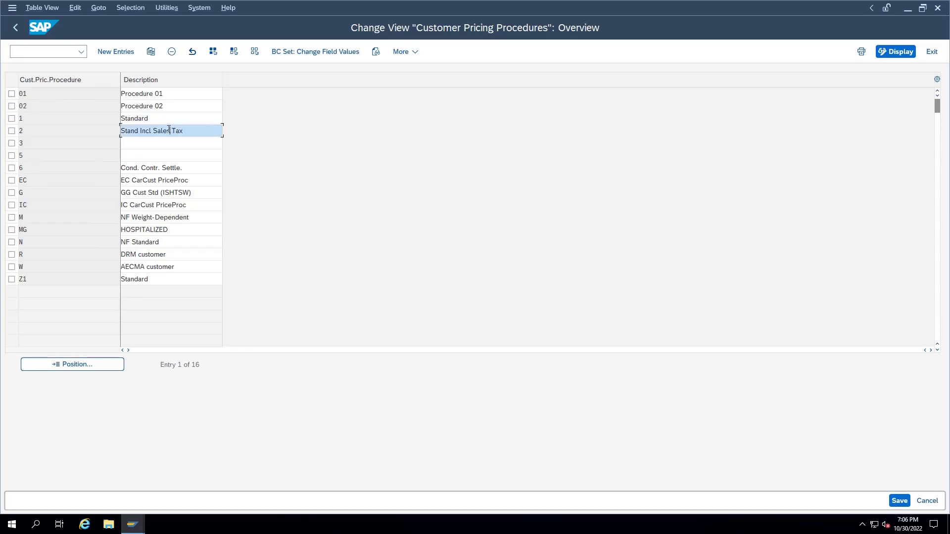
click(57, 96)
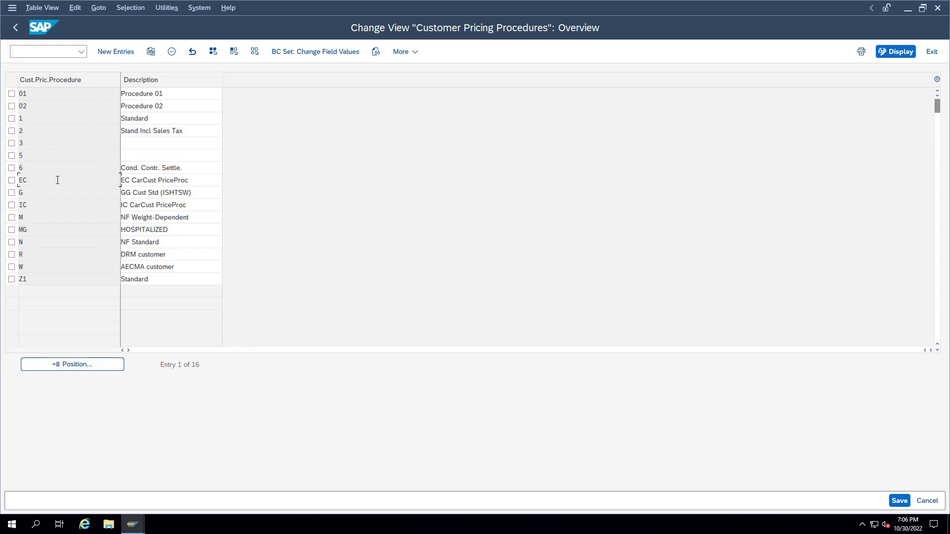
- Create new entries and add customer pricing procedure T1 with the description Domestic
click(119, 52)
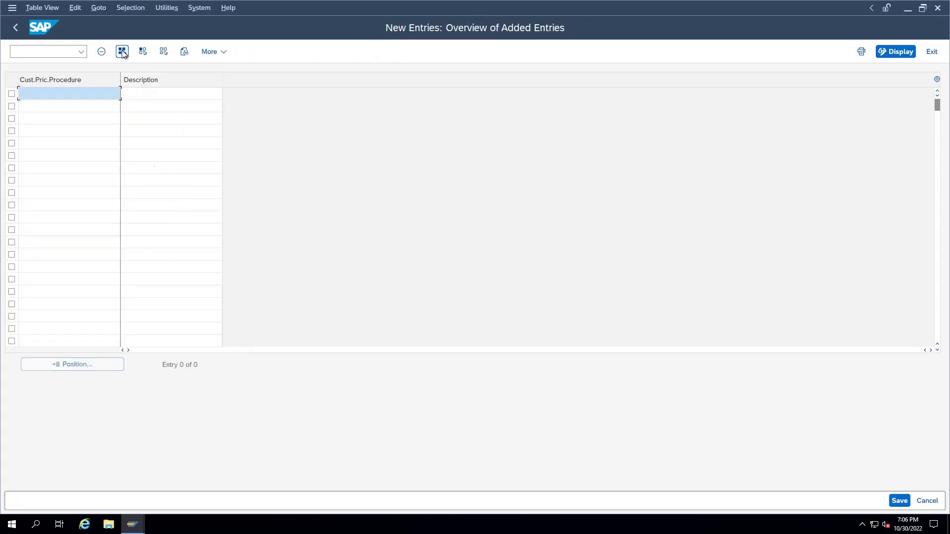
text(tt)
key(BackSpace)
key(BackSpace)
text(T1)
key(Tab)
text(Domestic)
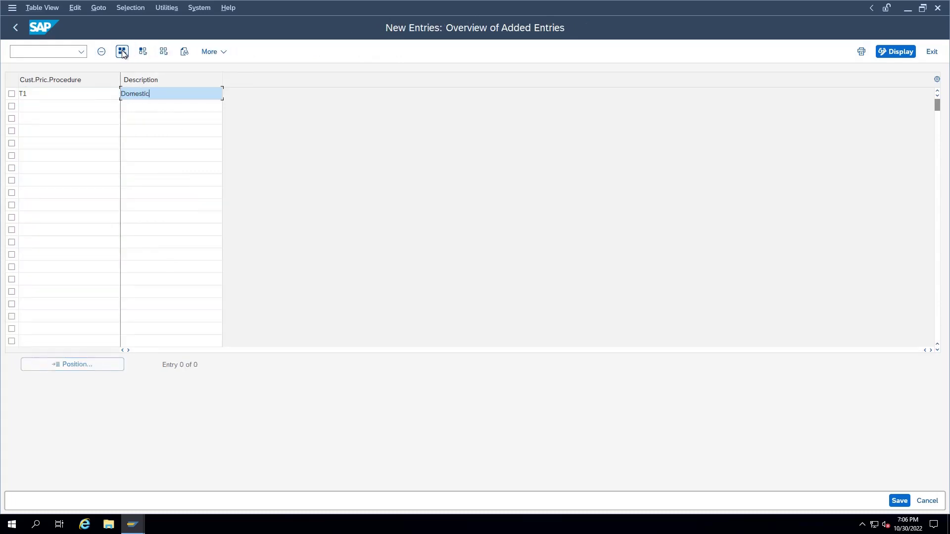
- Add customer pricing procedure T2 with the description Exports below the T1 entry
key(Tab)
text(T2)
key(Tab)
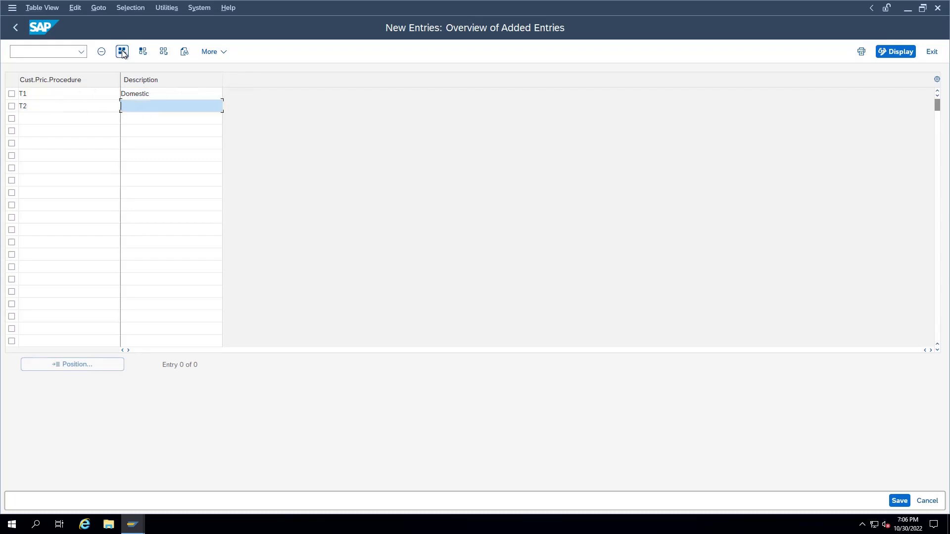
text(Exports)
key(Return)
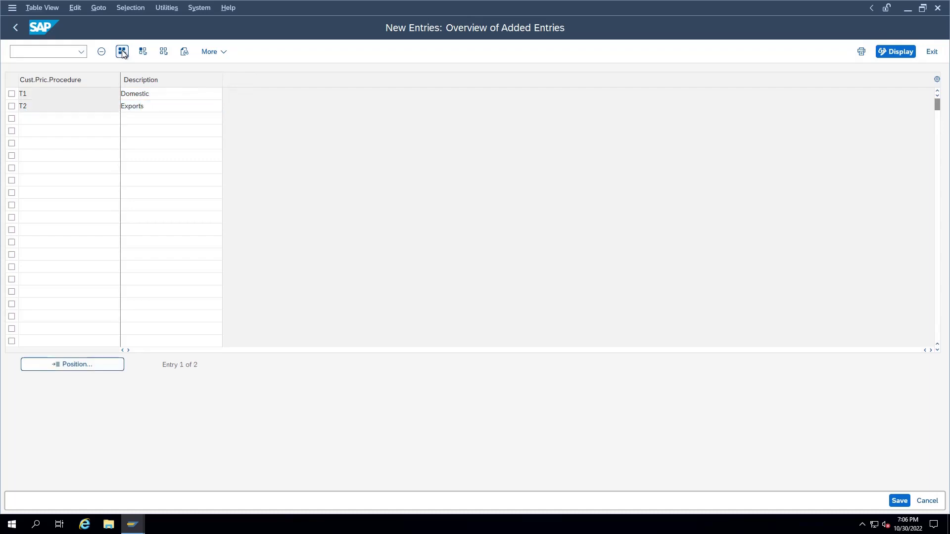
- Save the new customer pricing procedures in the proposed customizing request and return to the activity selection
key(ctrl+s)
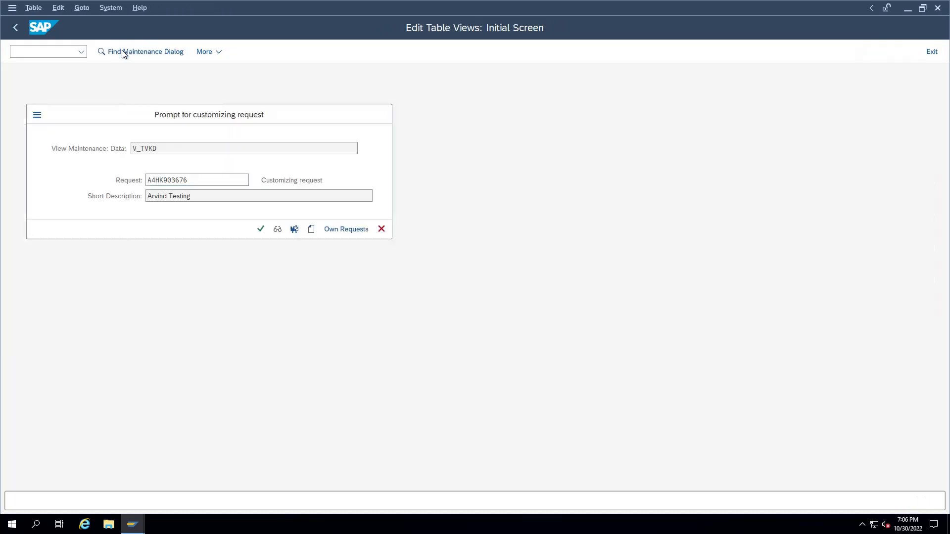
key(Return)
key(F3)
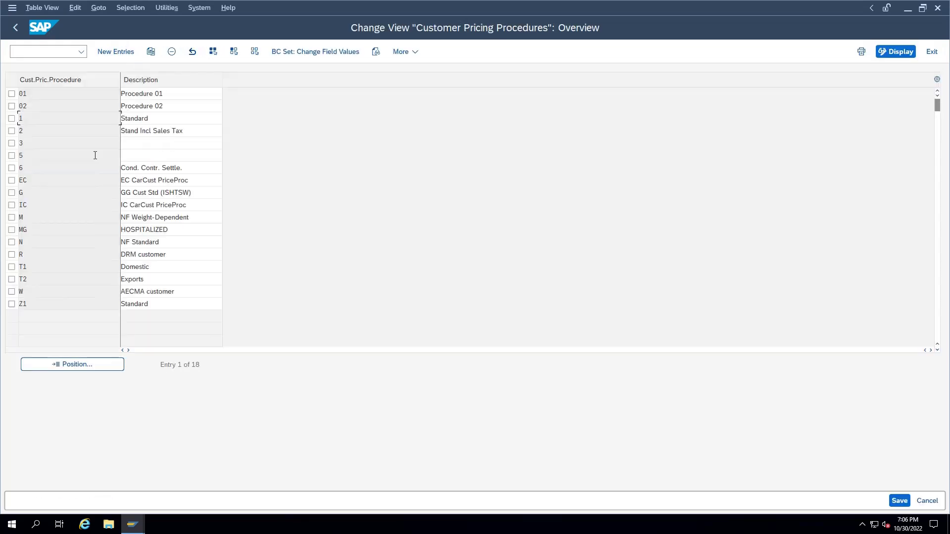
key(F3)
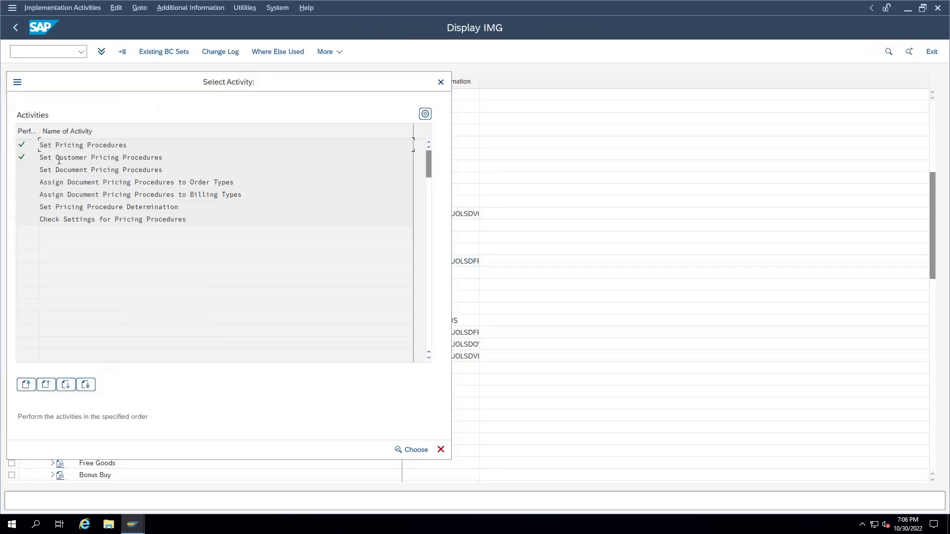
- Open Set Document Pricing Procedures, examine the document procedure keys and descriptions, and return to the activity selection
double_click(58, 169)
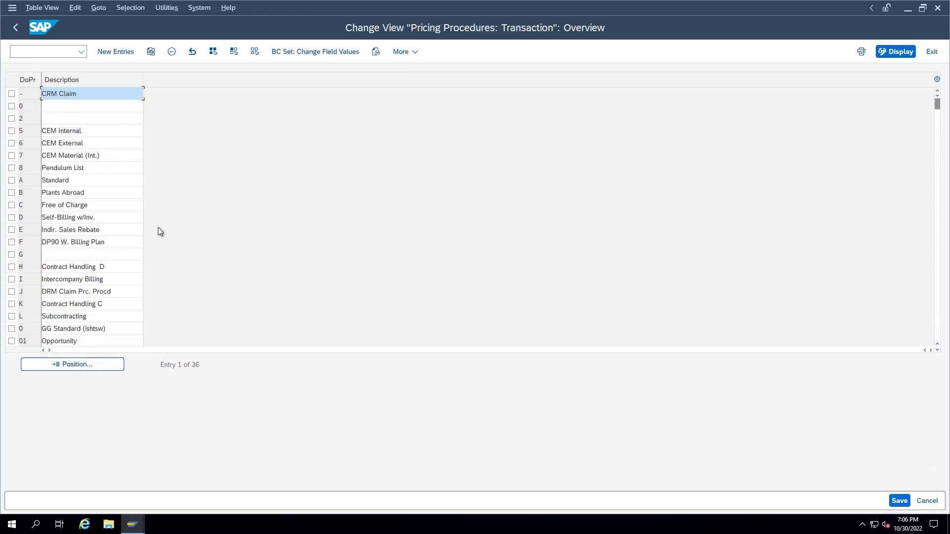
click(82, 230)
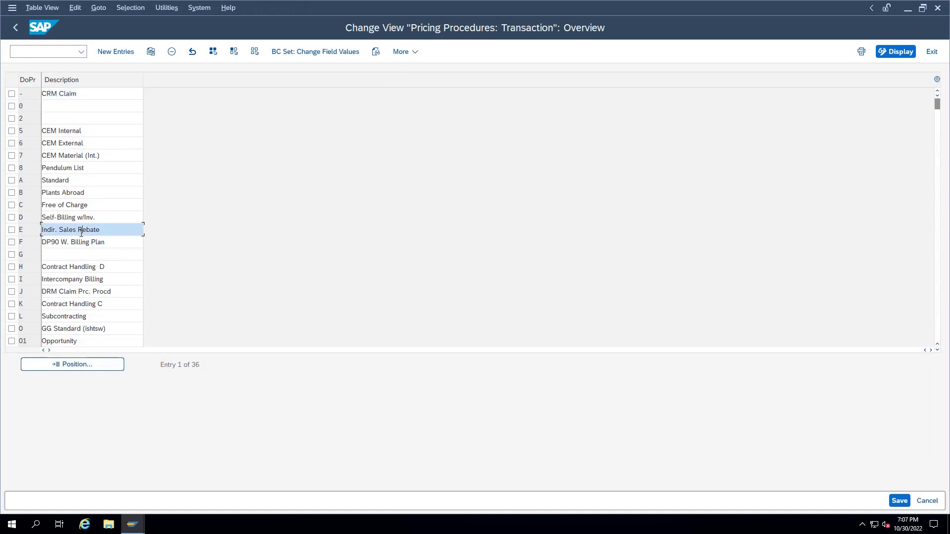
key(F3)
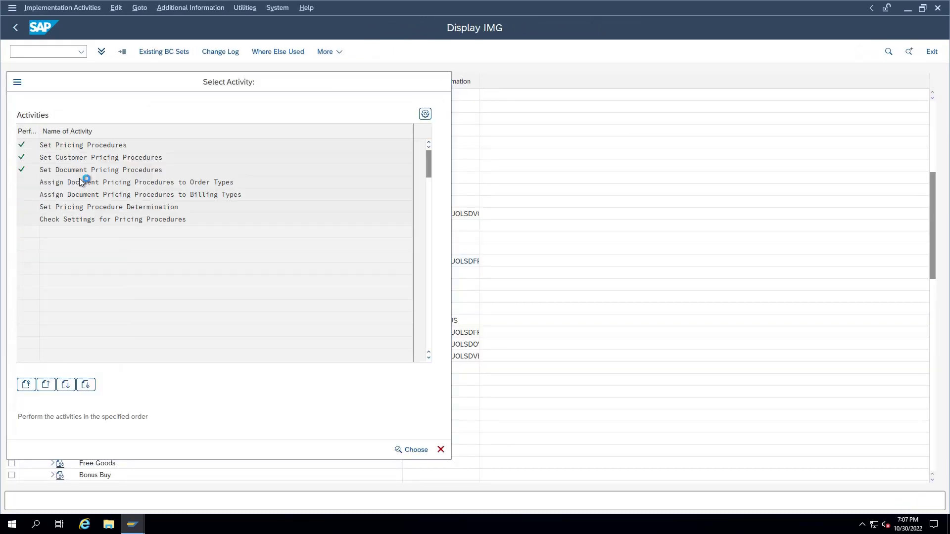
key(F3)
- Open Assign Document Pricing Procedures to Order Types and choose to display the locked data
drag(237, 182, 39, 182)
click(69, 184)
double_click(67, 170)
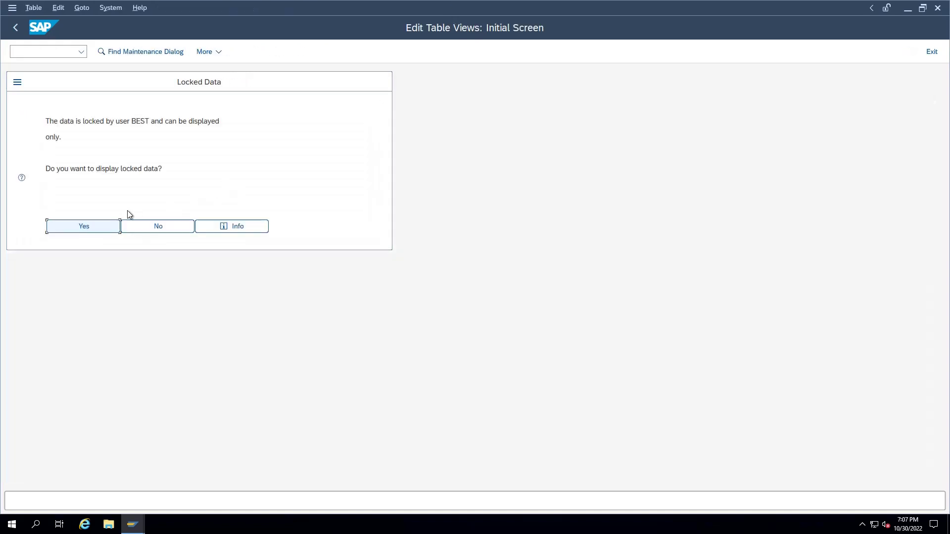
click(98, 226)
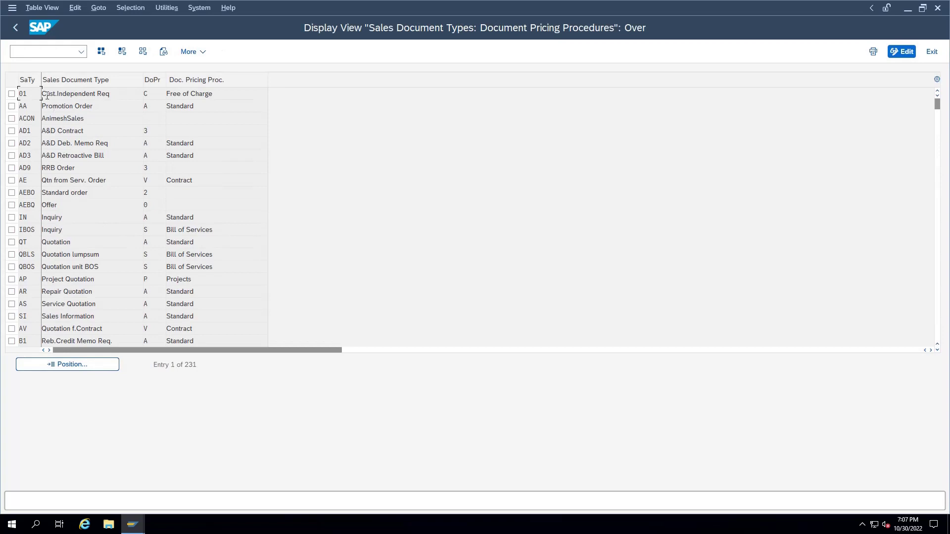
- Examine which document pricing procedures are assigned to the sales document types, and return to the activity selection
drag(33, 119, 11, 119)
drag(99, 121, 8, 131)
click(163, 98)
click(25, 94)
key(F3)
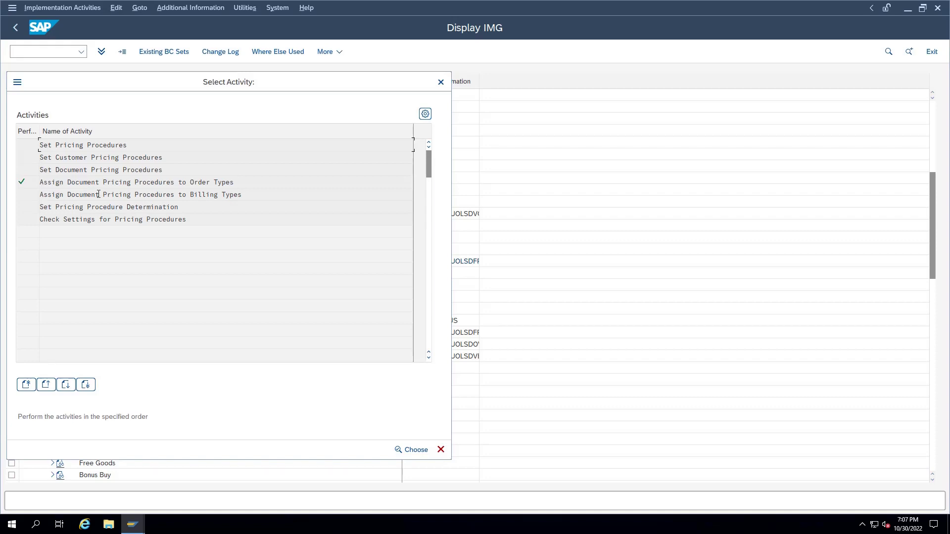
- Open Set Pricing Procedure Determination and examine the sales organization, distribution channel and division columns of the first entry
drag(54, 169, 163, 170)
drag(242, 194, 134, 204)
click(133, 203)
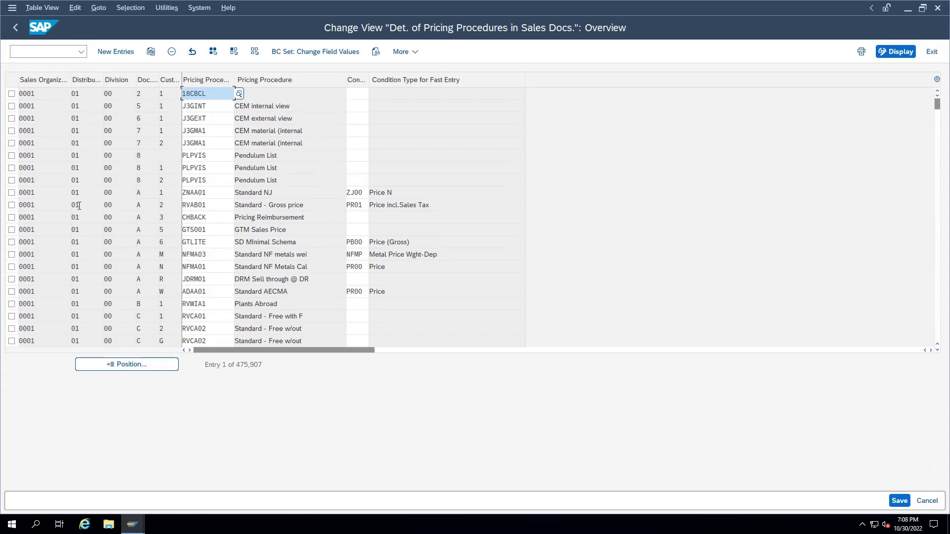
key(Return)
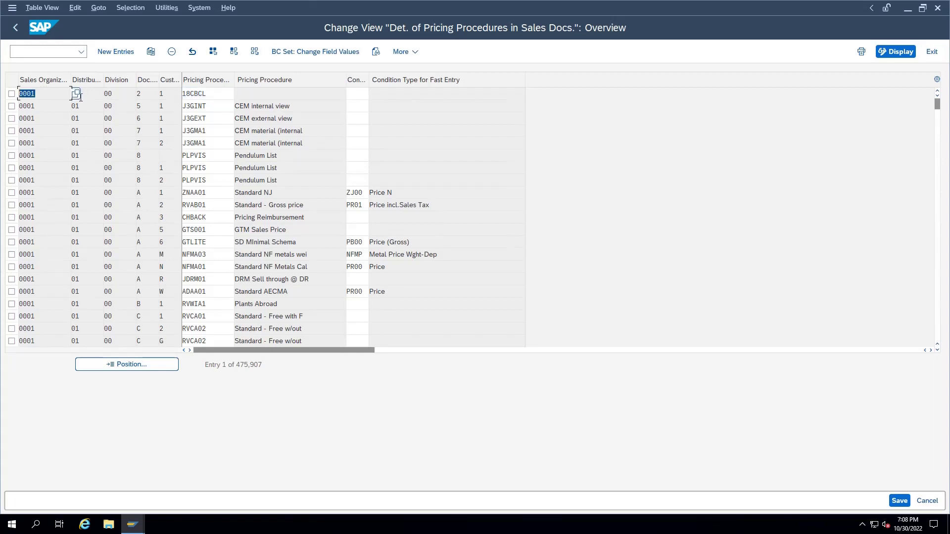
key(Tab)
double_click(73, 93)
key(Tab)
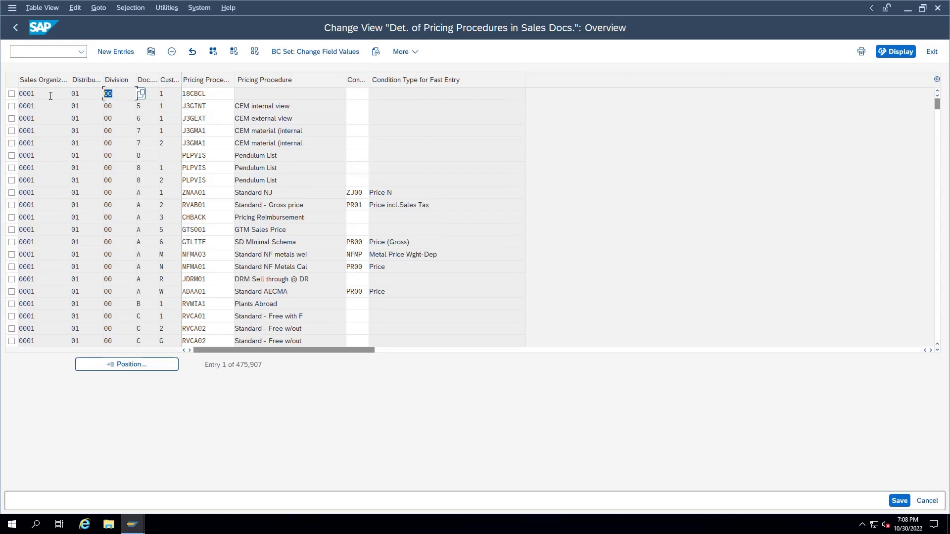
- Create a new pricing procedure determination entry for sales organization TSD1, distribution channel T1 and division T1
click(115, 55)
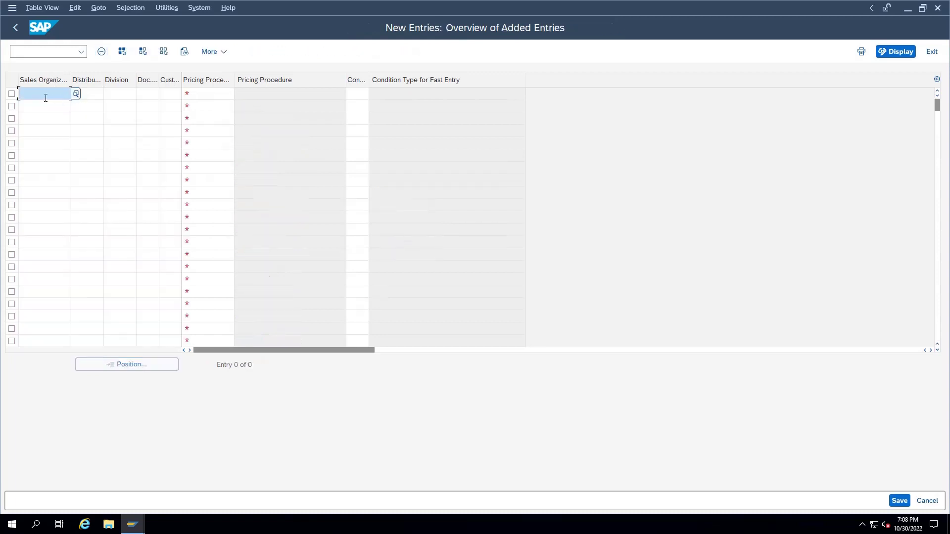
text(T)
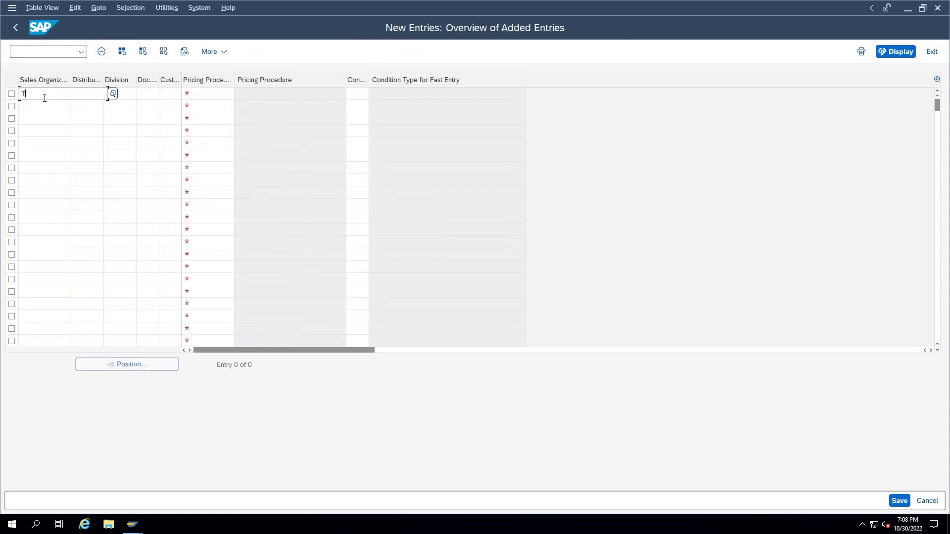
text(SD1)
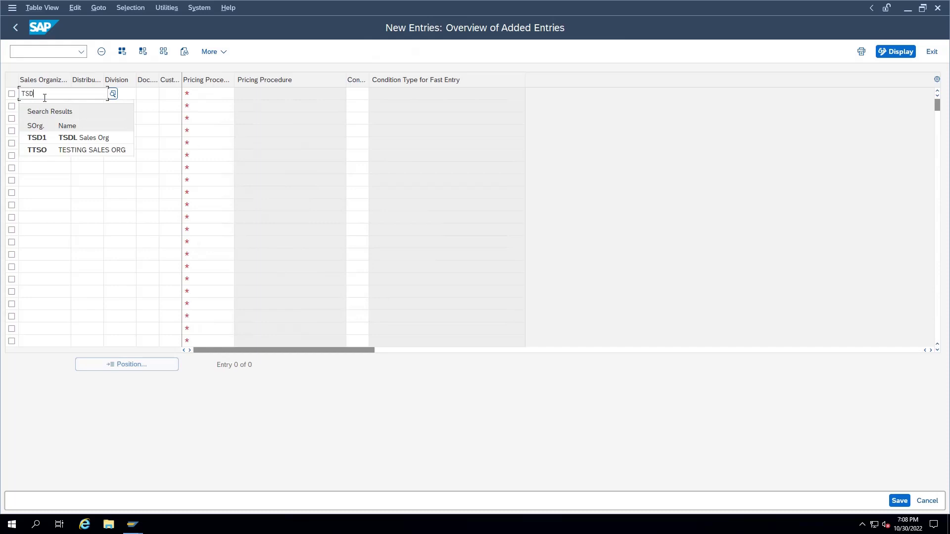
key(Tab)
text(T1)
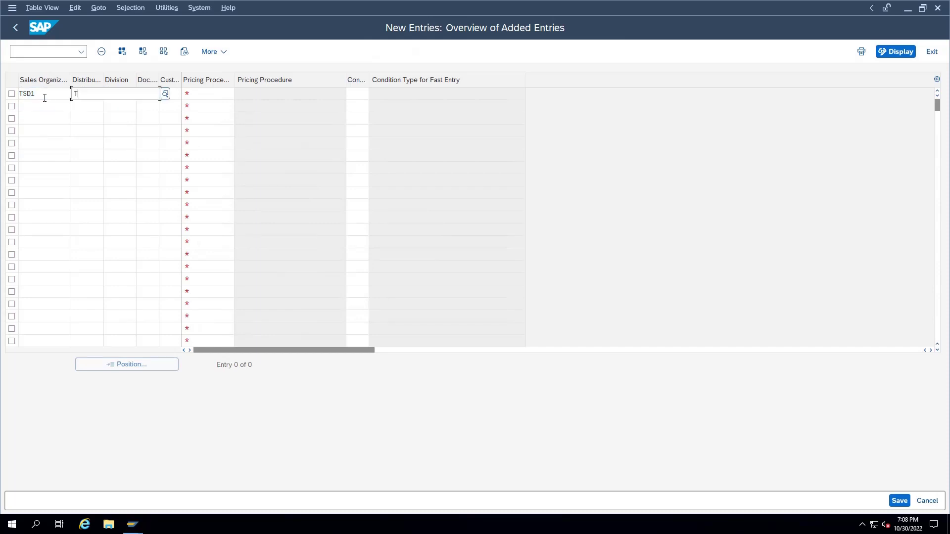
key(Tab)
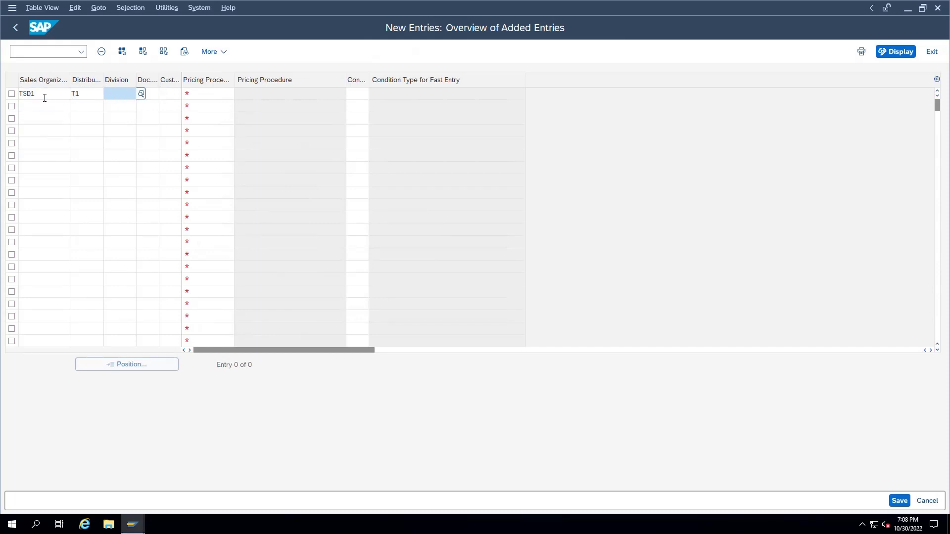
text(T1)
key(Tab)
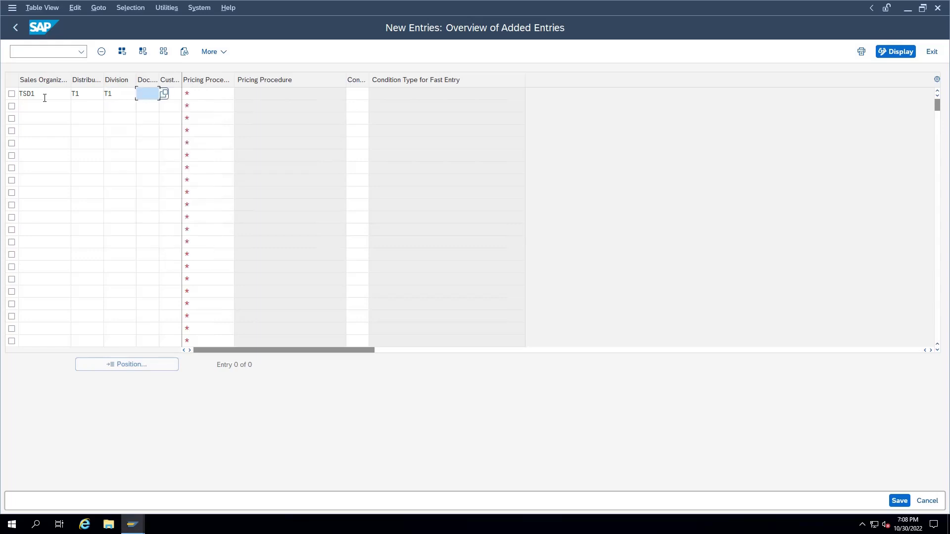
- Leave the document procedure blank and set customer procedure T1 and pricing procedure DOMEST in the first entry
key(Tab)
text(T)
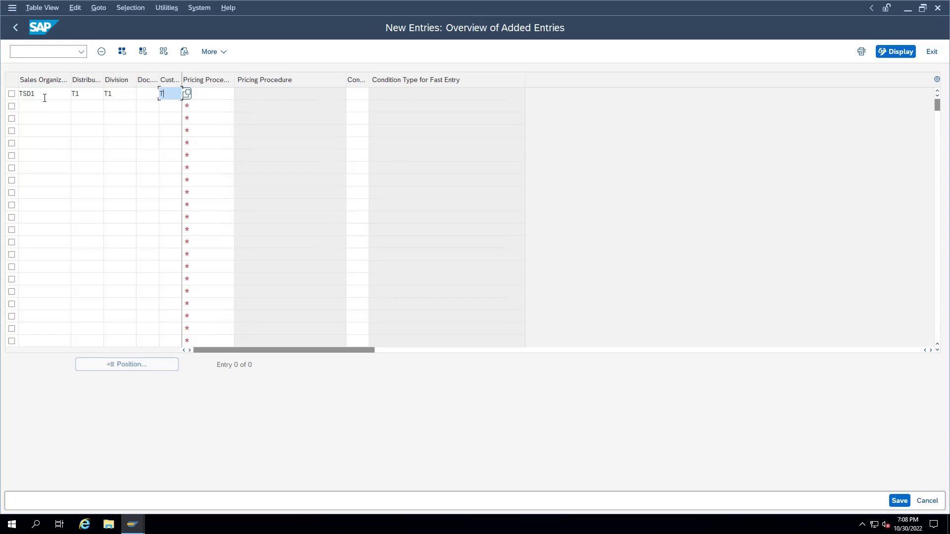
text(1)
key(Tab)
text(DOMEST)
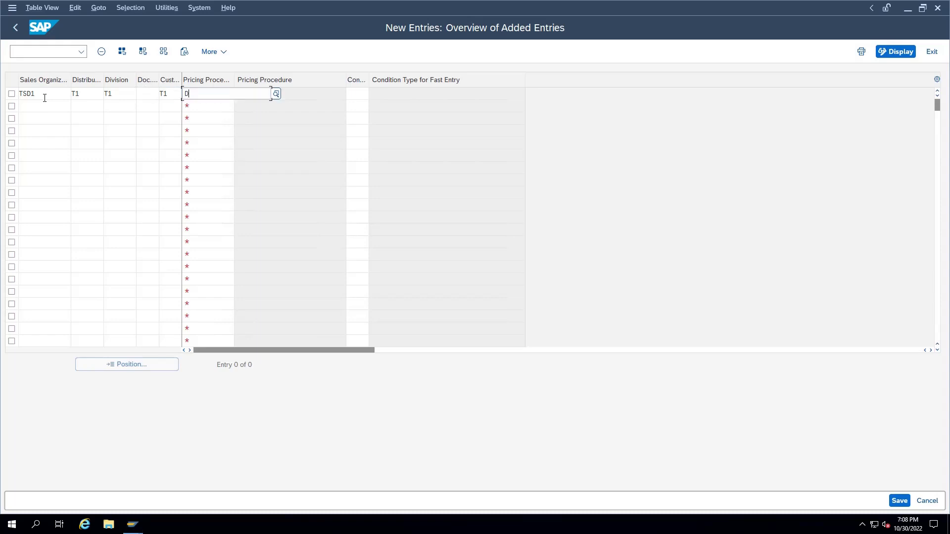
key(Return)
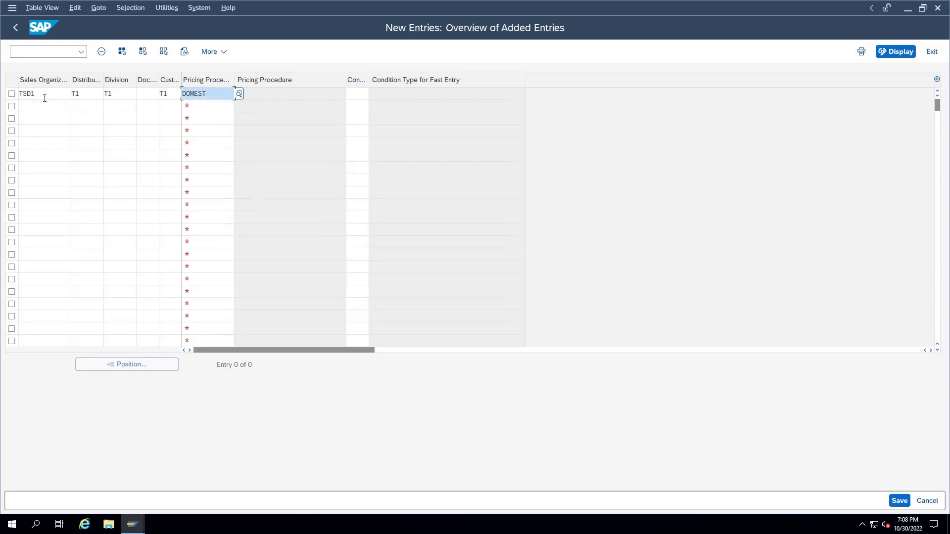
key(shift+Tab)
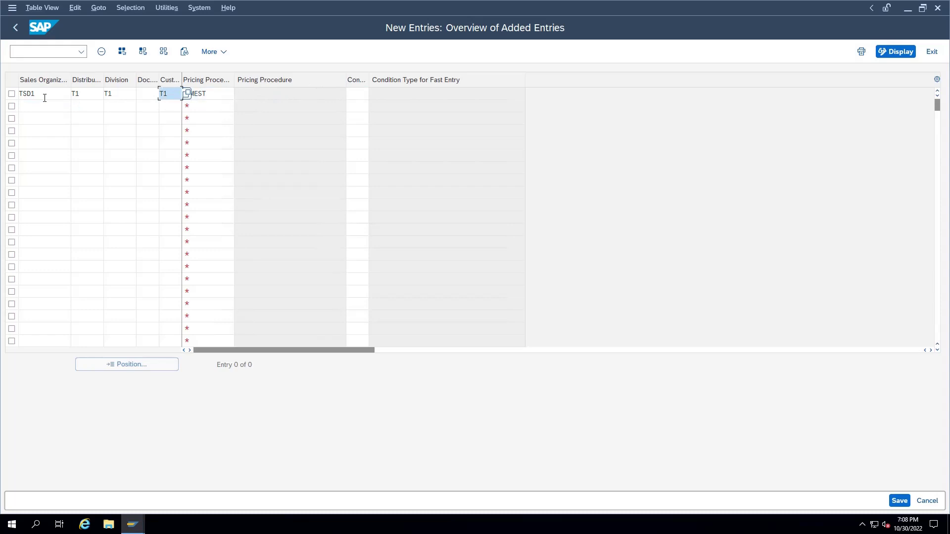
key(Tab)
key(Return)
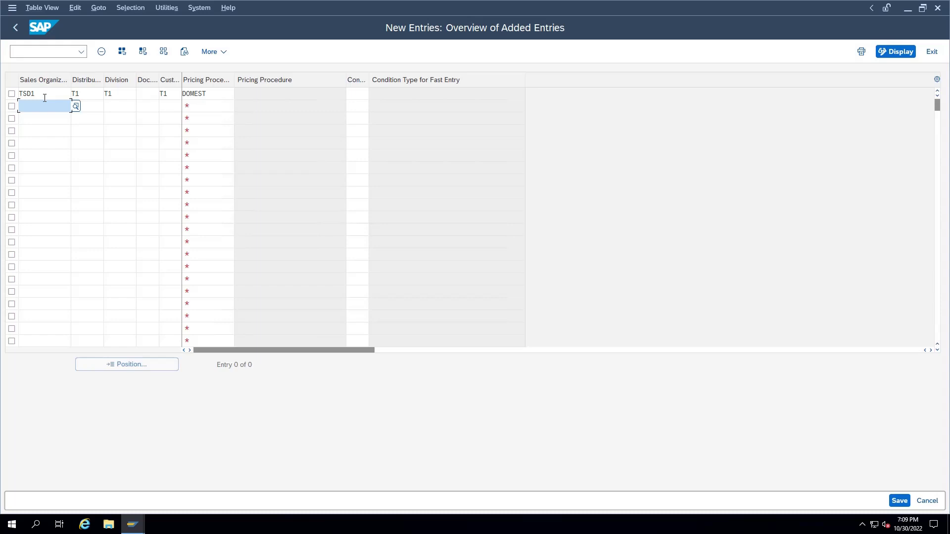
- Start a second determination entry with sales organization TSD1, distribution channel T1 and division T1, leaving the document procedure blank
text(TSD1)
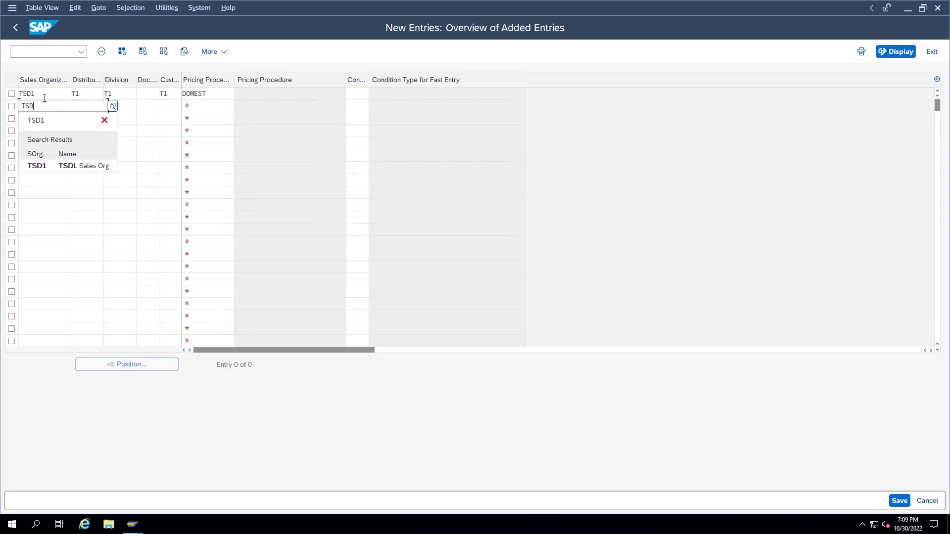
key(Tab)
text(T1)
key(Tab)
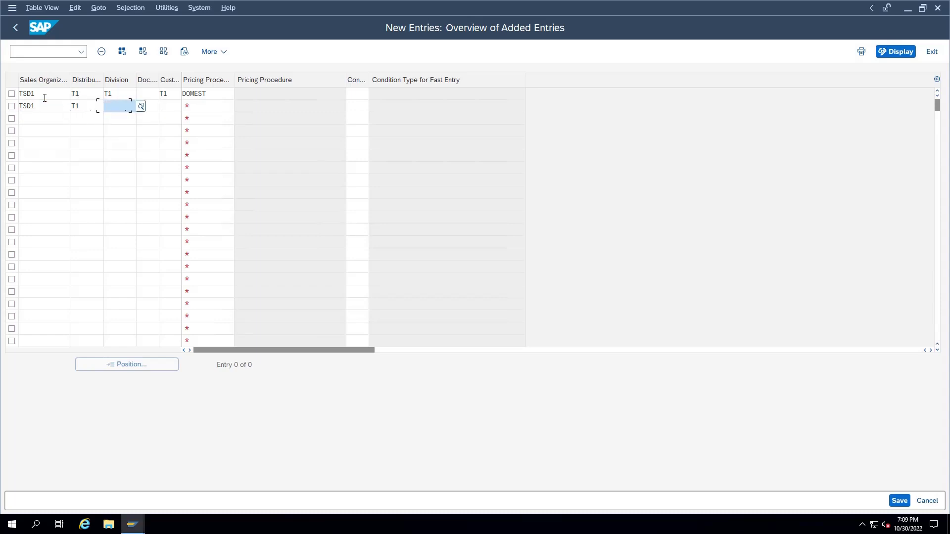
text(T1)
key(Tab)
key(Tab)
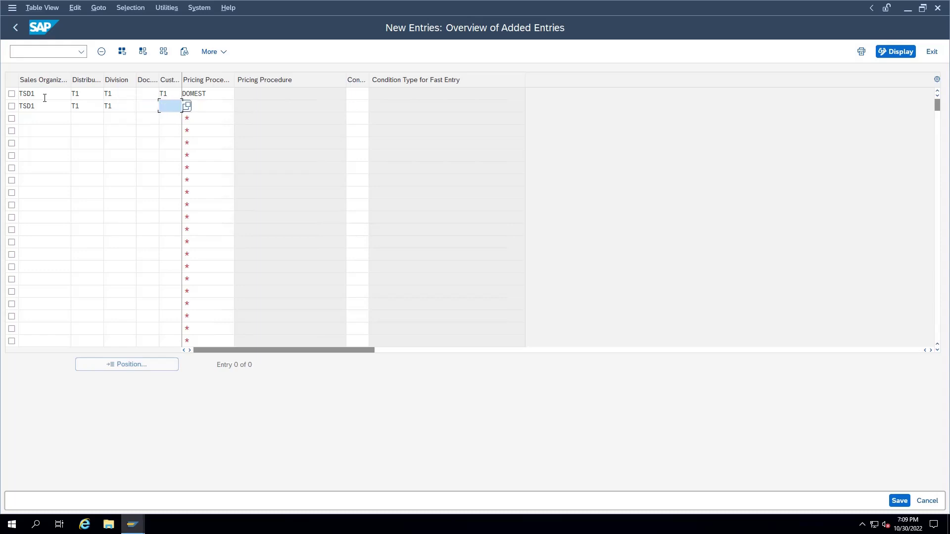
- Set customer procedure T2 and pricing procedure EXPORT in the second determination entry
text(T2)
key(Tab)
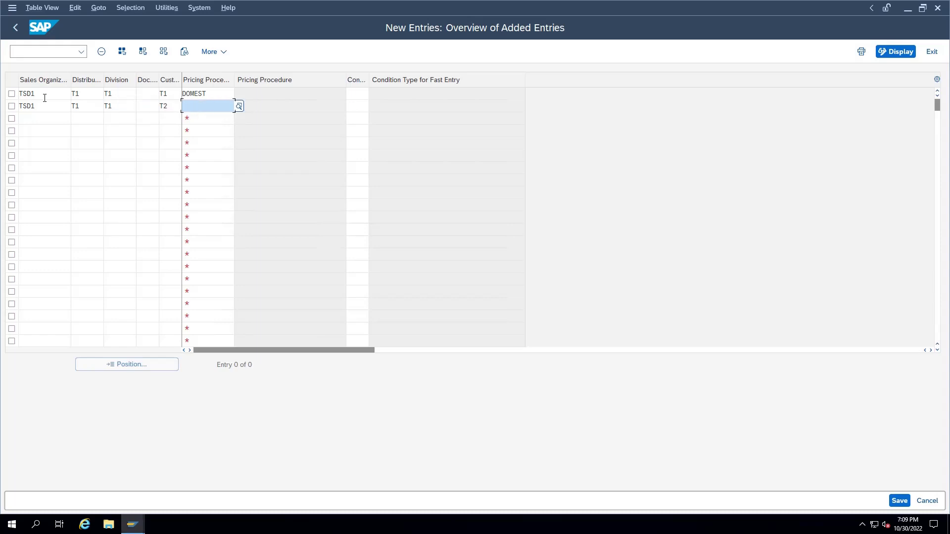
text(EXPORT)
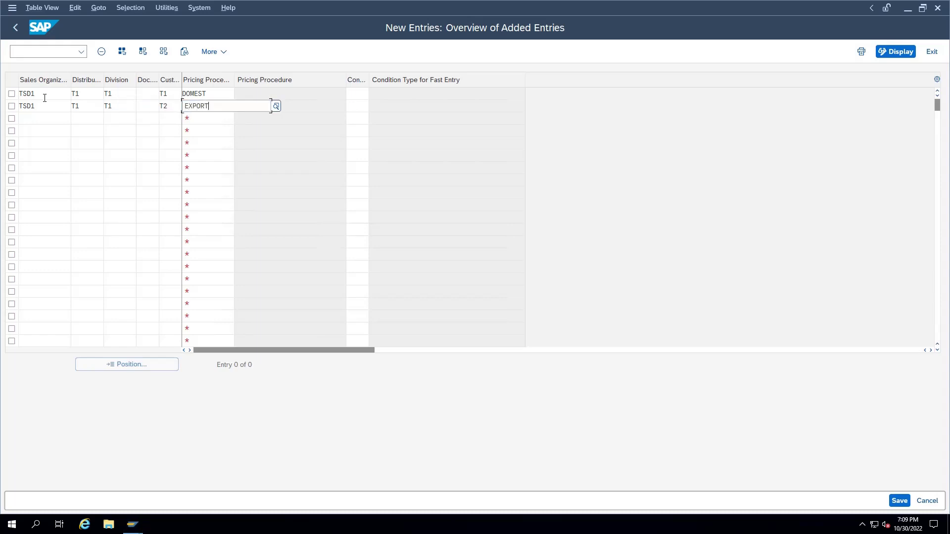
key(Tab)
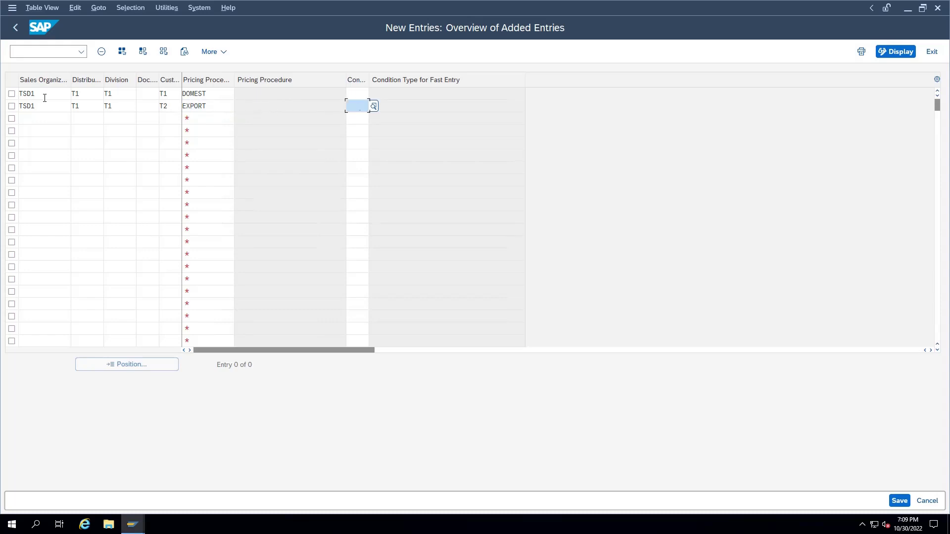